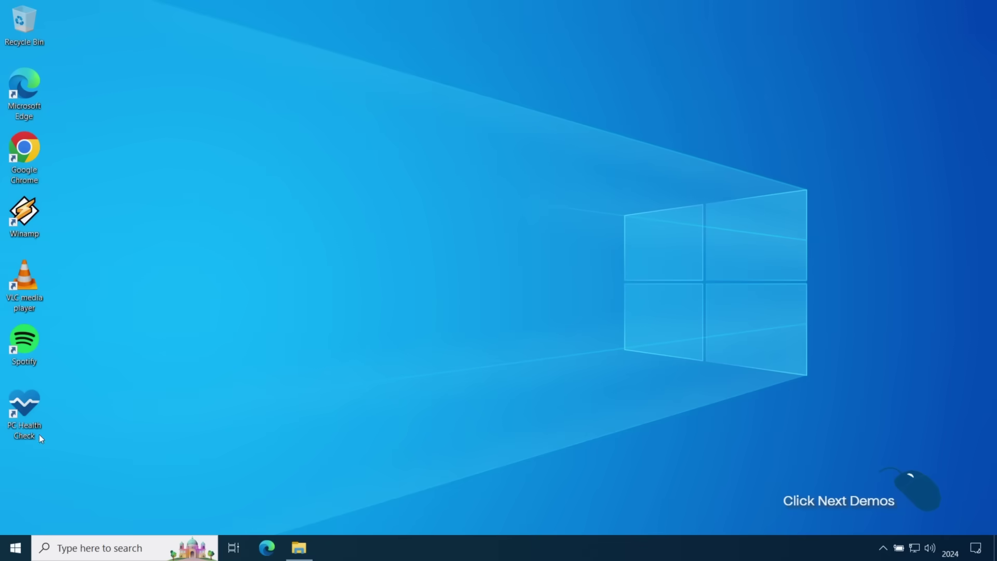
- Run PC Health Check to confirm this PC meets Windows 11 requirements, then close it
{"action": "double_click", "coordinate": [32, 430]}
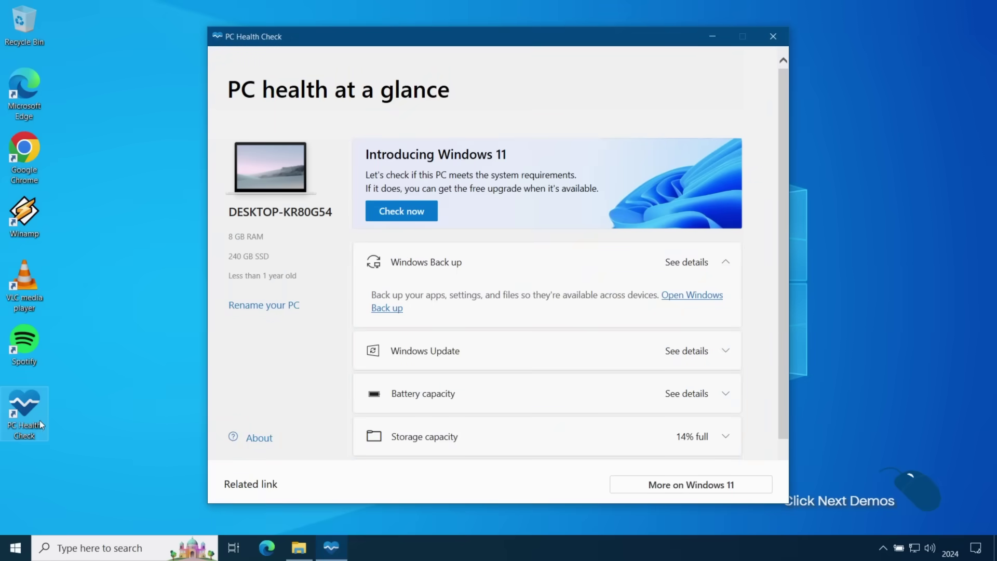
{"action": "left_click", "coordinate": [382, 223]}
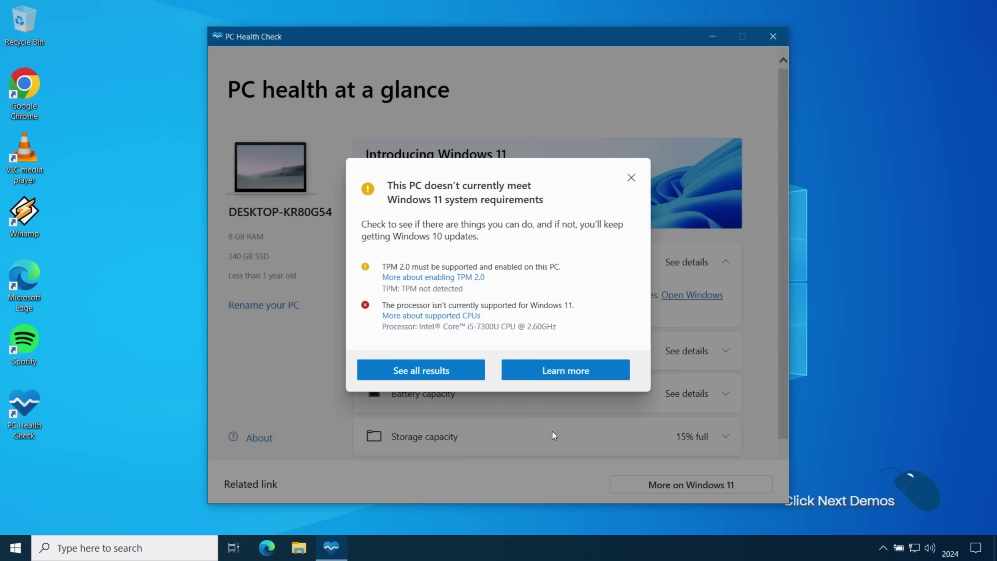
{"action": "left_click", "coordinate": [630, 178]}
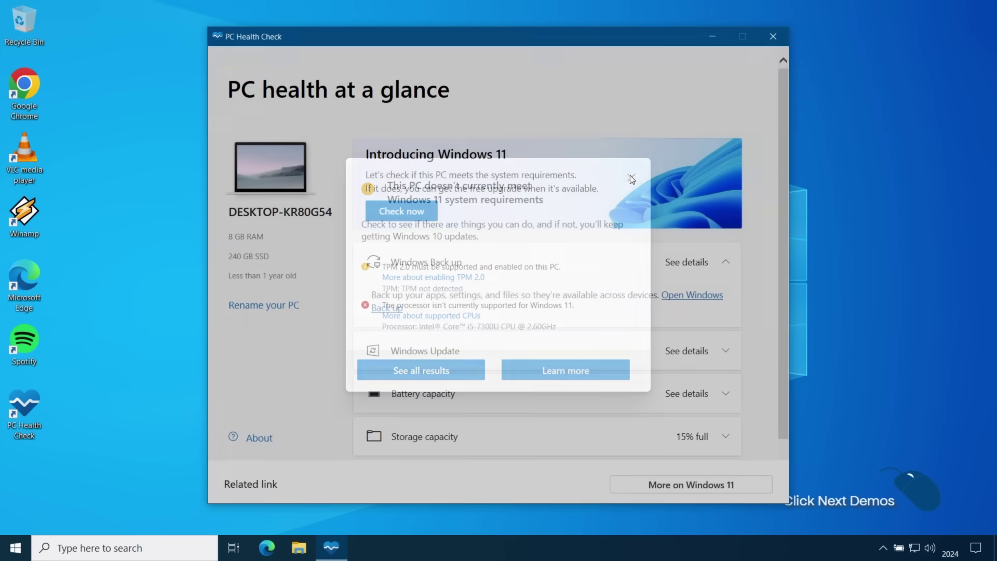
{"action": "left_click", "coordinate": [773, 37]}
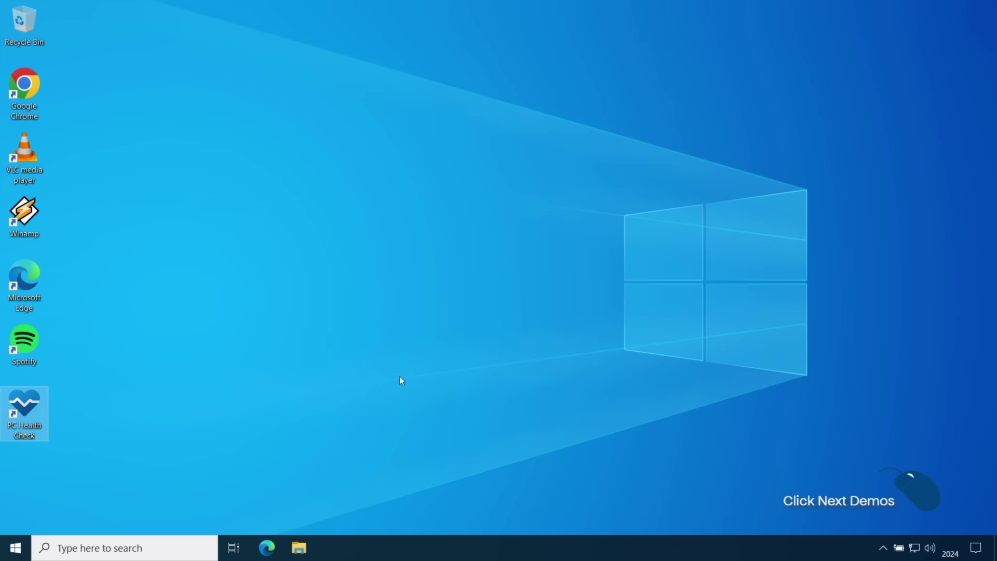
- Google 'Download Windows 11' in Edge and open Microsoft's Download Windows 11 page
{"action": "left_click", "coordinate": [268, 548]}
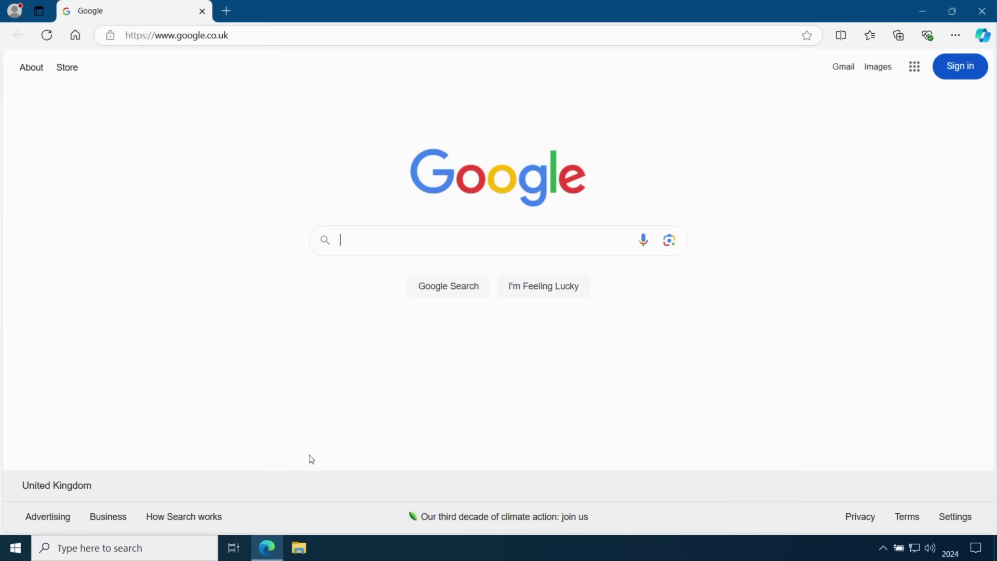
{"action": "left_click", "coordinate": [391, 245]}
{"action": "type", "text": "Download Windows 11"}
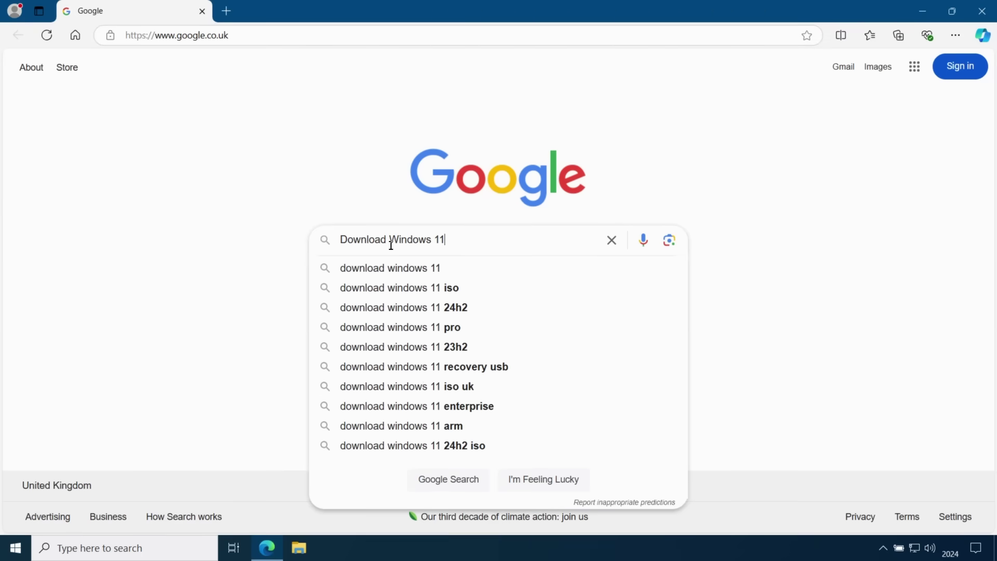
{"action": "key", "text": "Return"}
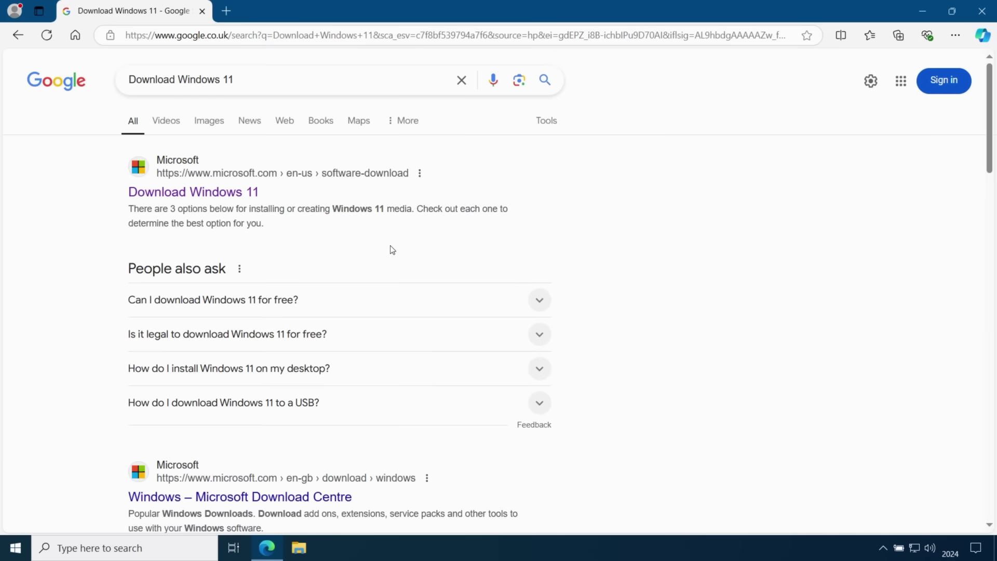
{"action": "left_click", "coordinate": [235, 193]}
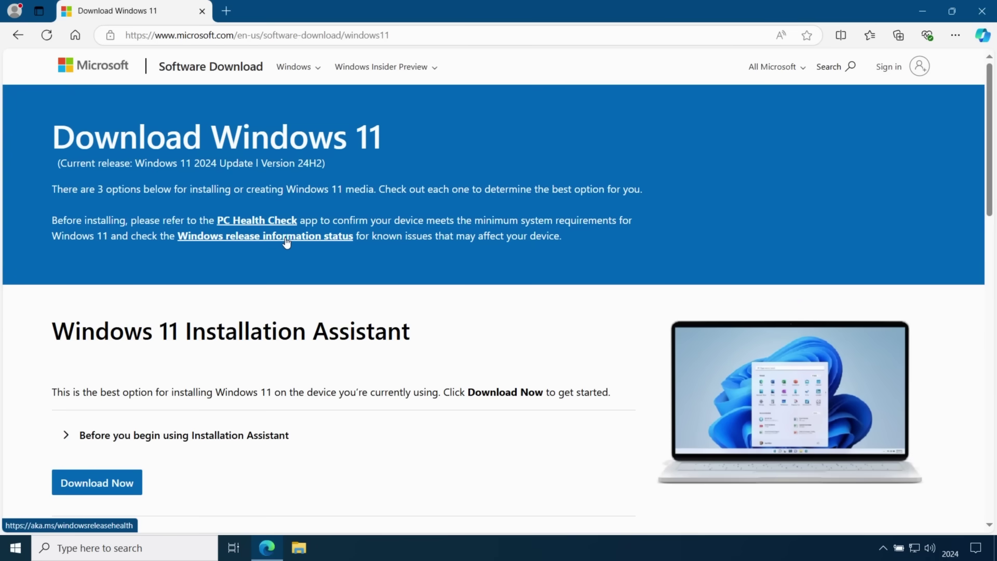
- Choose the multi-edition Windows 11 ISO for x64 devices from the download list
{"action": "scroll", "coordinate": [286, 242], "scroll_direction": "down", "scroll_amount": 10}
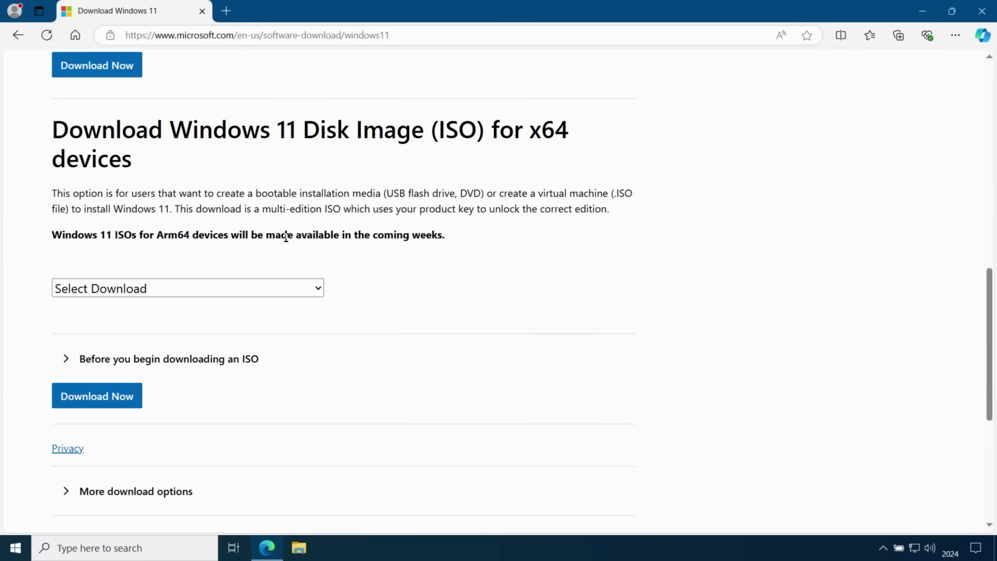
{"action": "left_click", "coordinate": [266, 284]}
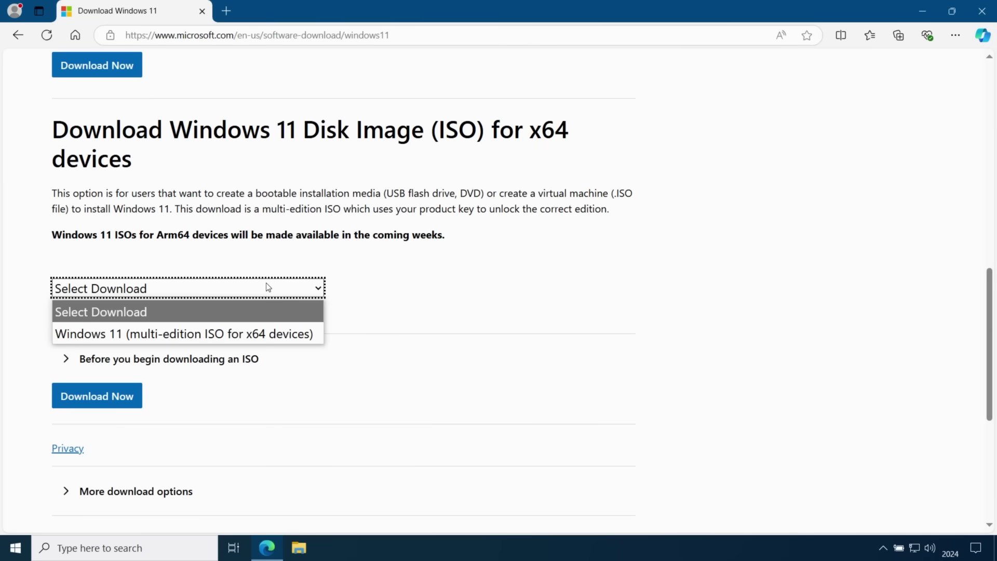
{"action": "left_click", "coordinate": [265, 332]}
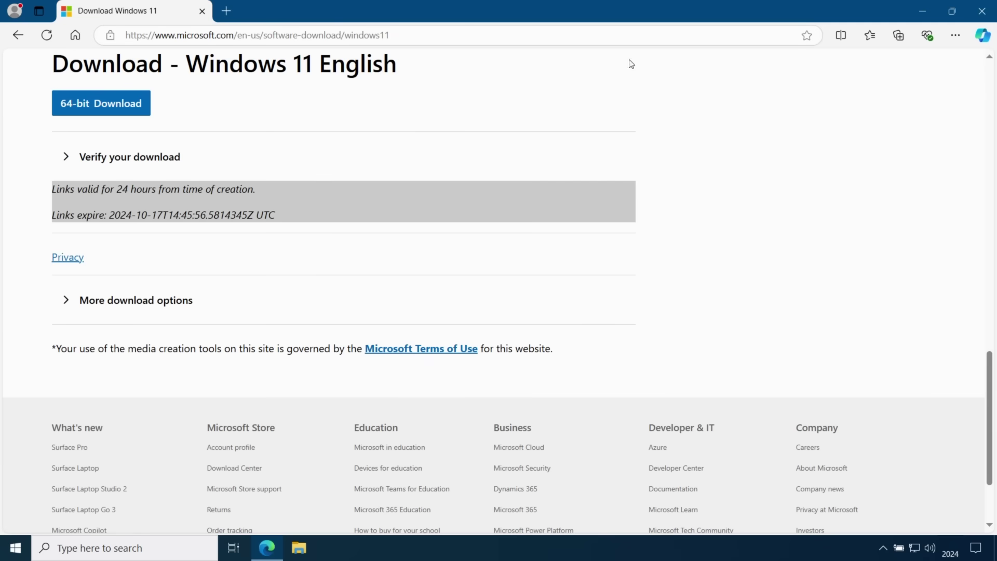
- Download rufus-4.5.exe from rufus.ie and show it in the Downloads folder
{"action": "left_click", "coordinate": [597, 36]}
{"action": "type", "text": "rufus.ie"}
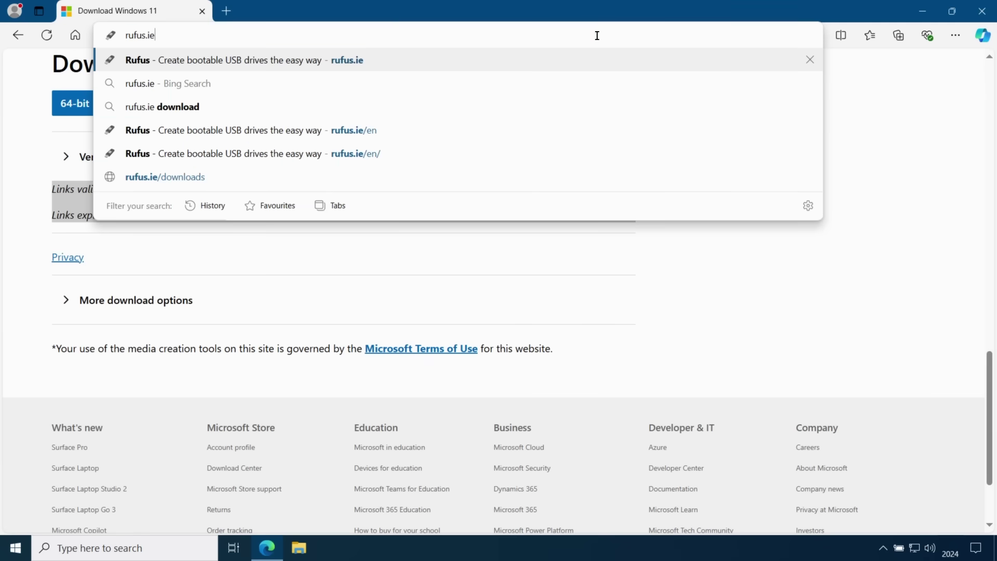
{"action": "key", "text": "Return"}
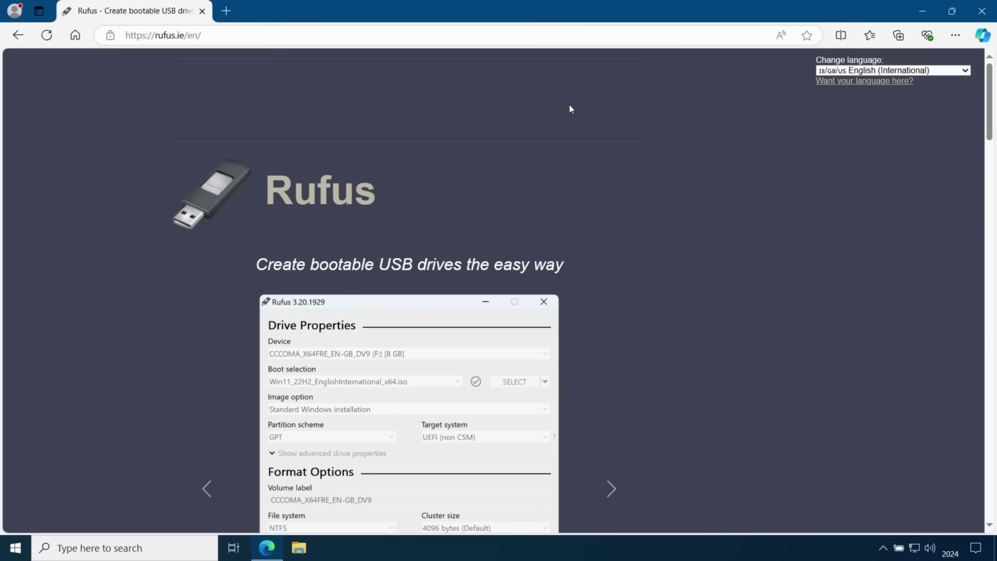
{"action": "scroll", "coordinate": [571, 109], "scroll_direction": "down", "scroll_amount": 2}
{"action": "scroll", "coordinate": [575, 116], "scroll_direction": "down", "scroll_amount": 12}
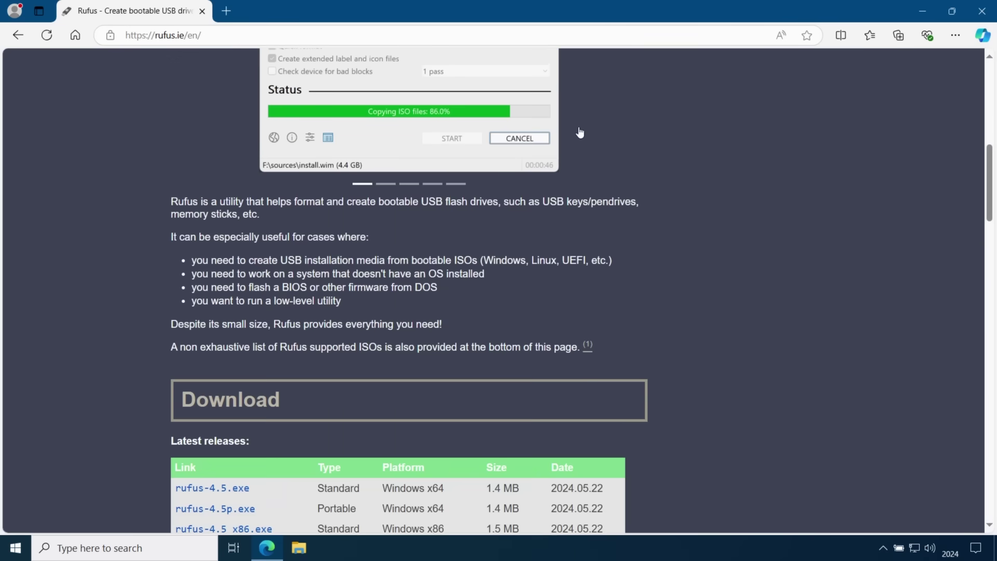
{"action": "scroll", "coordinate": [580, 133], "scroll_direction": "down", "scroll_amount": 1}
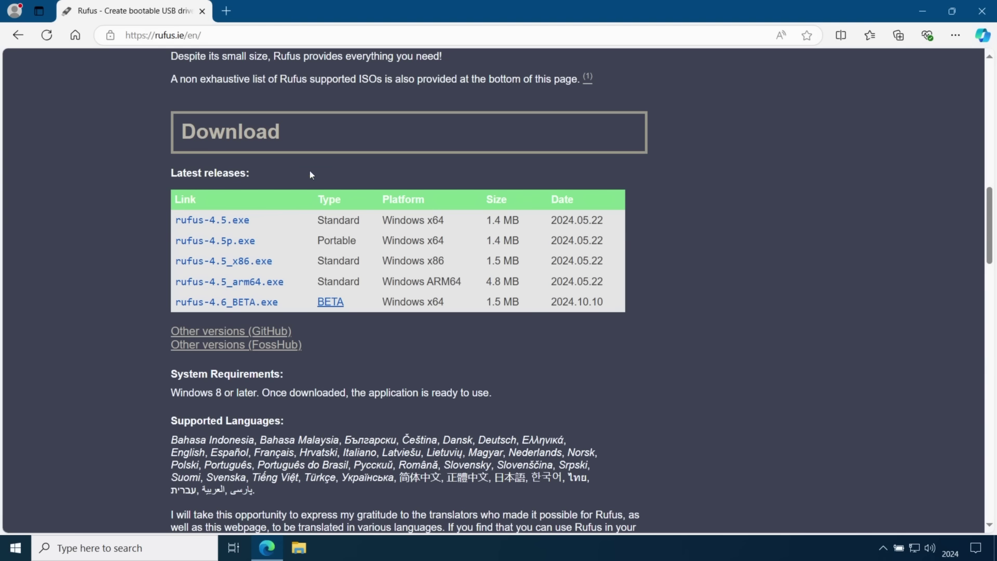
{"action": "left_click", "coordinate": [242, 220]}
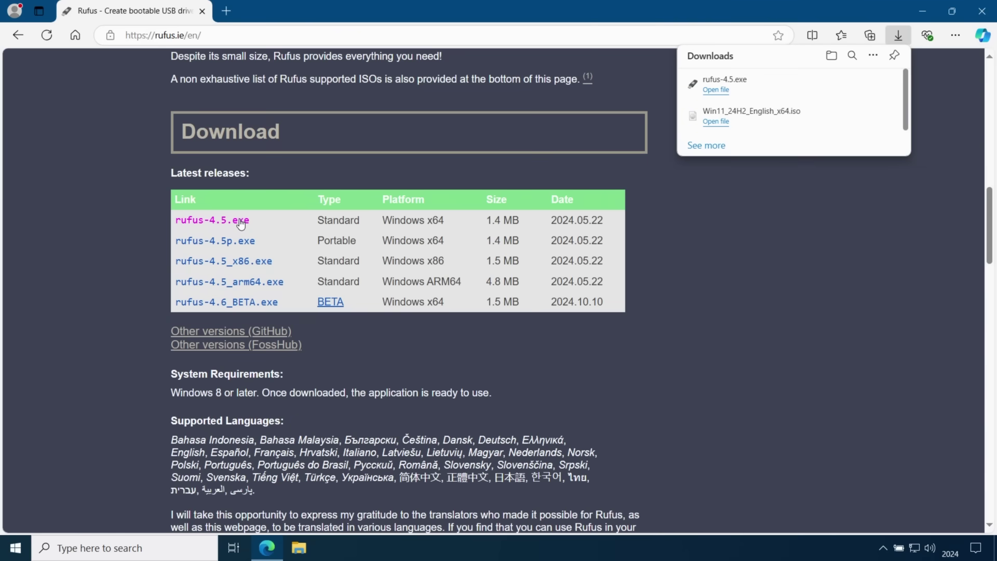
{"action": "left_click", "coordinate": [831, 57]}
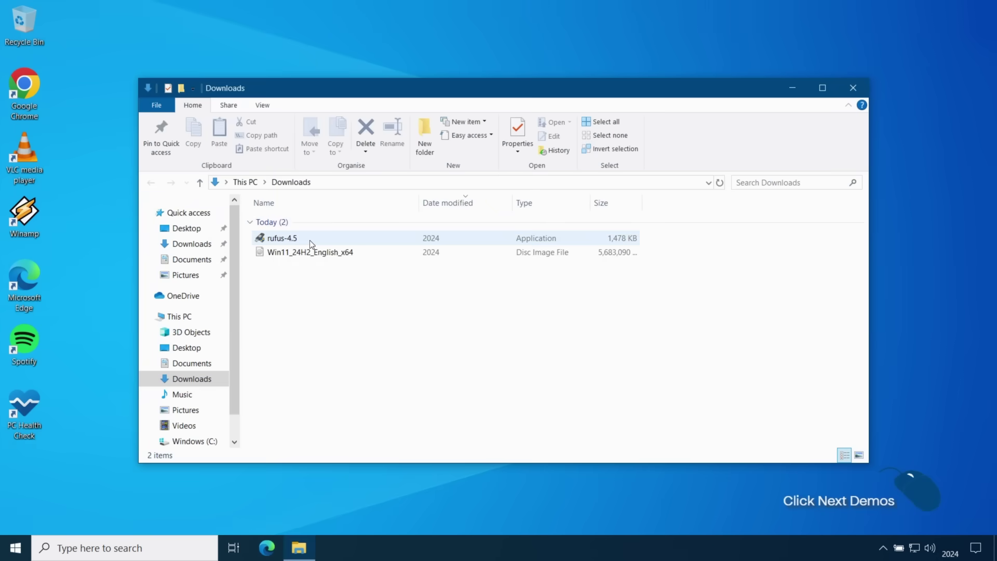
- Launch rufus-4.5 with administrator approval and close the Downloads folder
{"action": "double_click", "coordinate": [300, 241]}
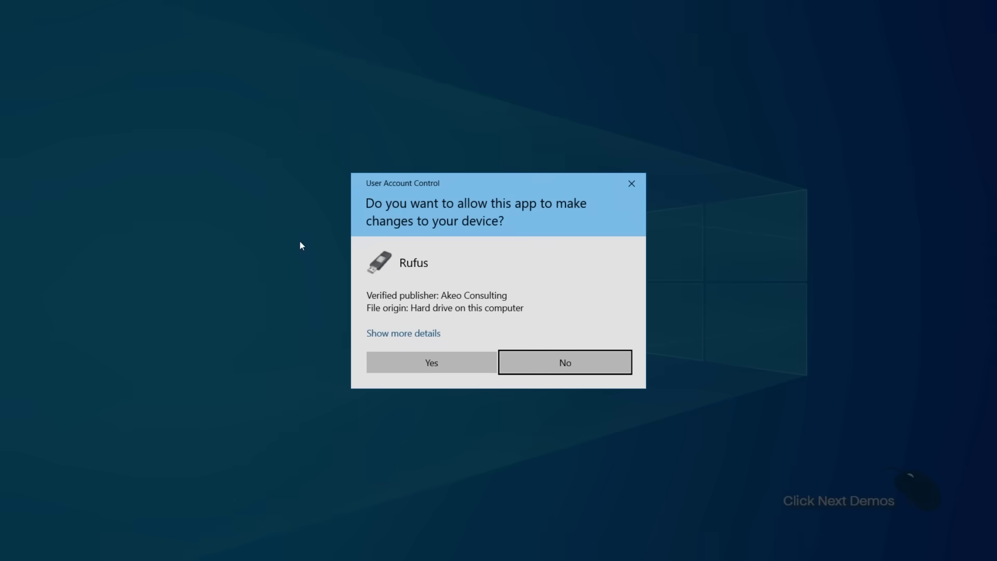
{"action": "left_click", "coordinate": [399, 360]}
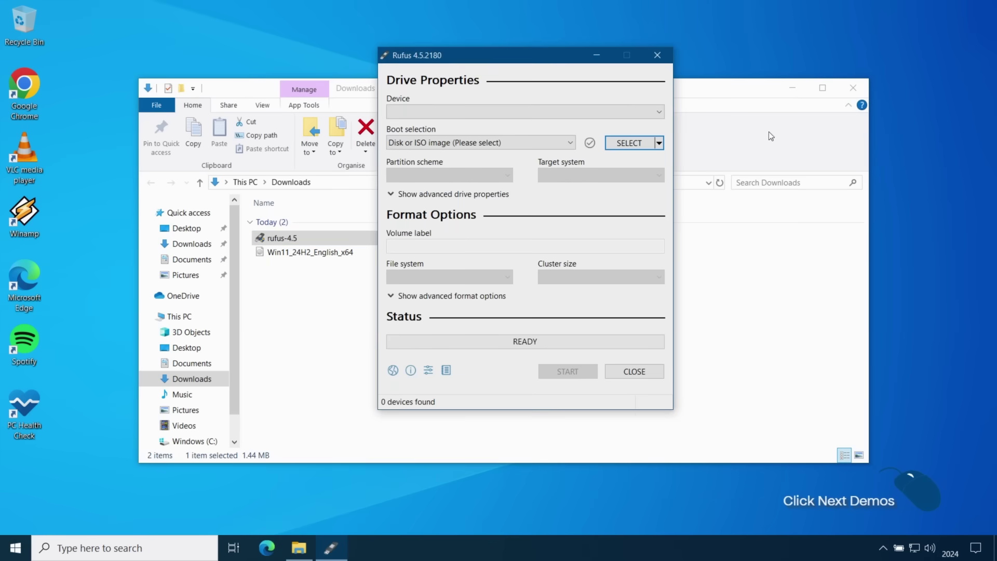
{"action": "left_click", "coordinate": [845, 86]}
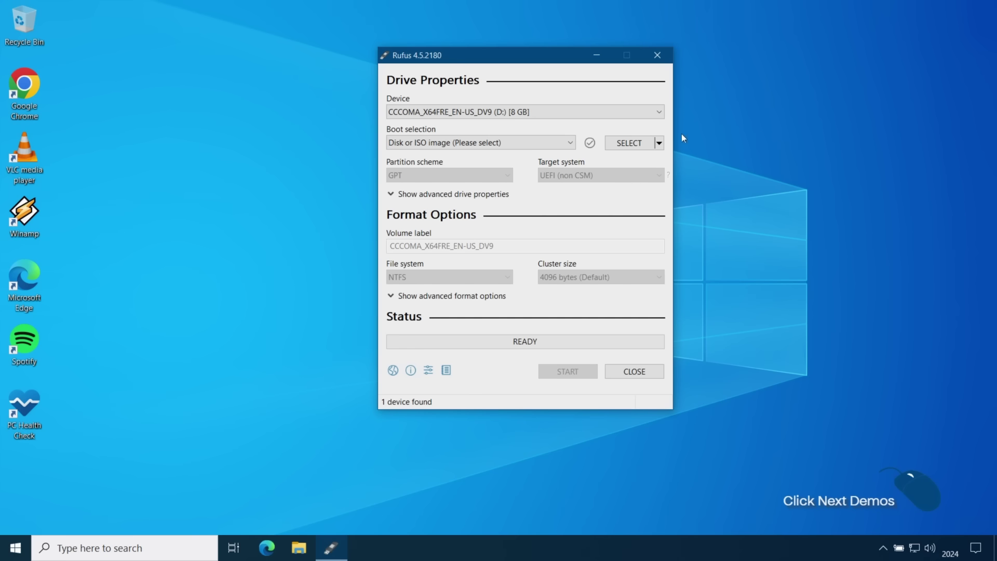
- Load Win11_24H2_English_x64.iso into Rufus as the boot image
{"action": "left_click", "coordinate": [634, 144]}
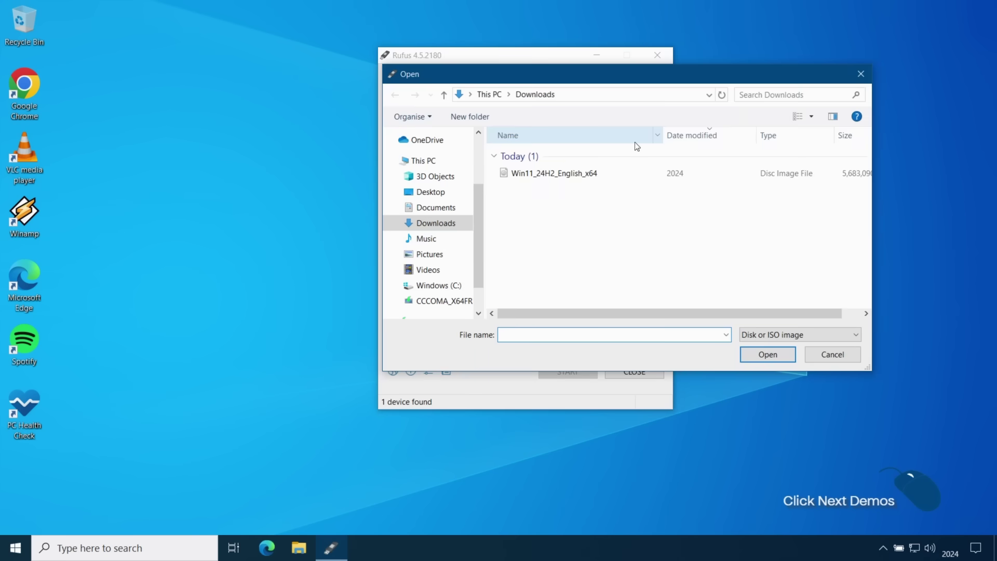
{"action": "left_click", "coordinate": [580, 174]}
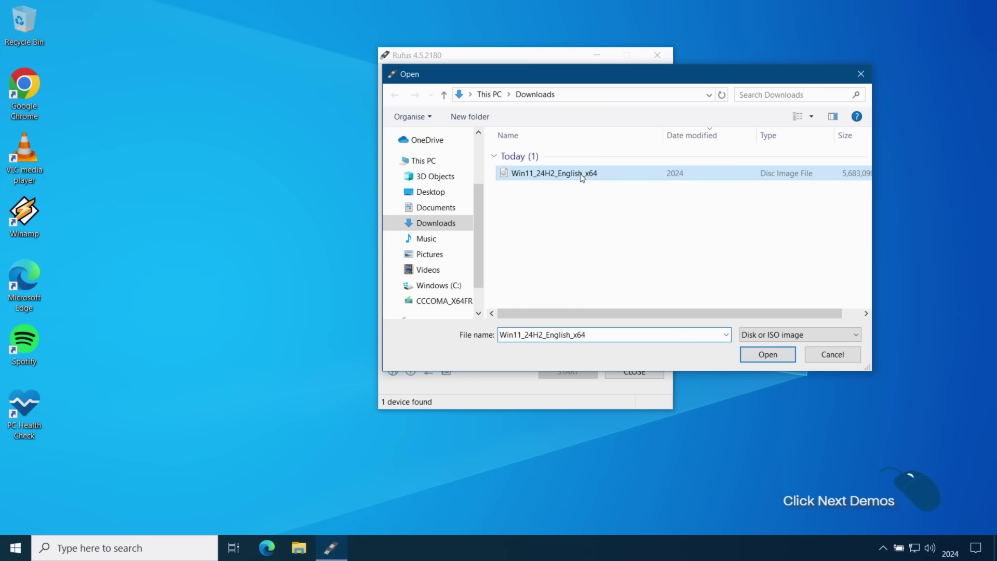
{"action": "left_click", "coordinate": [758, 358]}
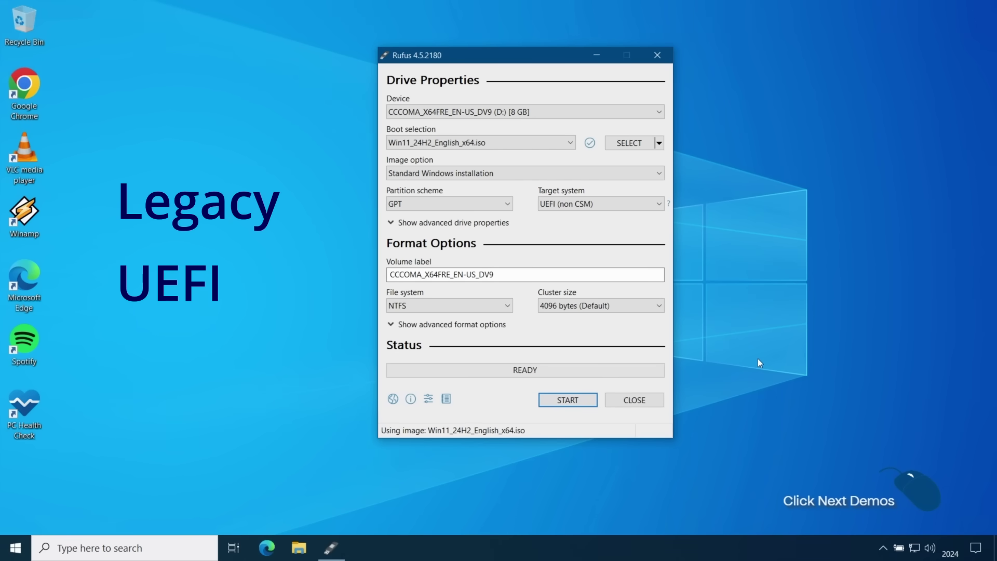
{"action": "key", "text": "super+r"}
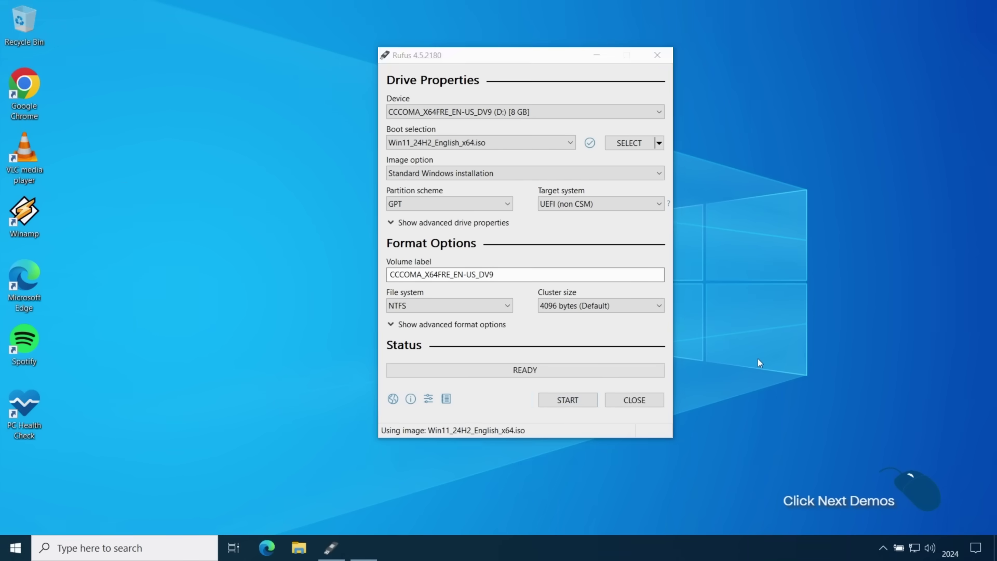
{"action": "type", "text": "msinfo32"}
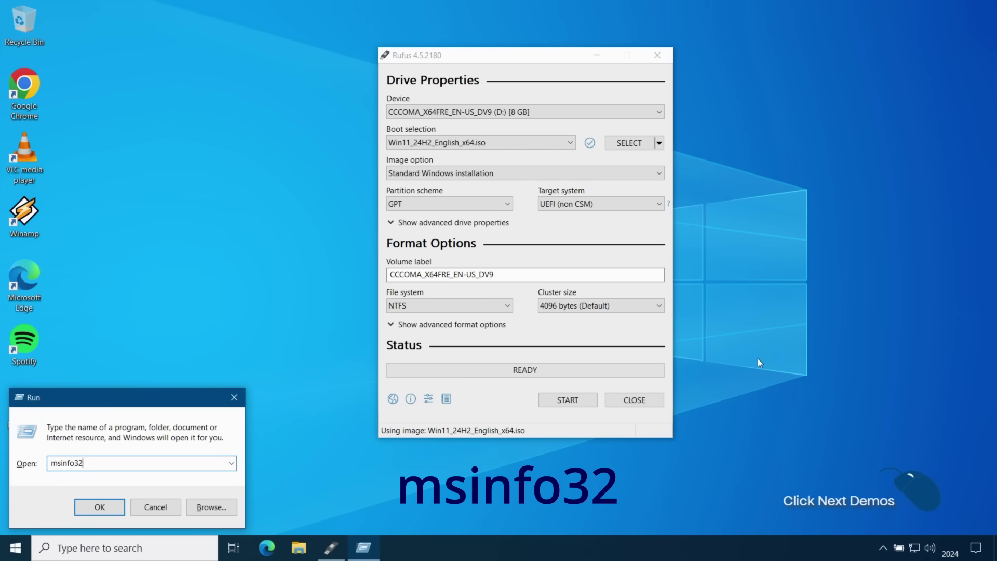
{"action": "key", "text": "Return"}
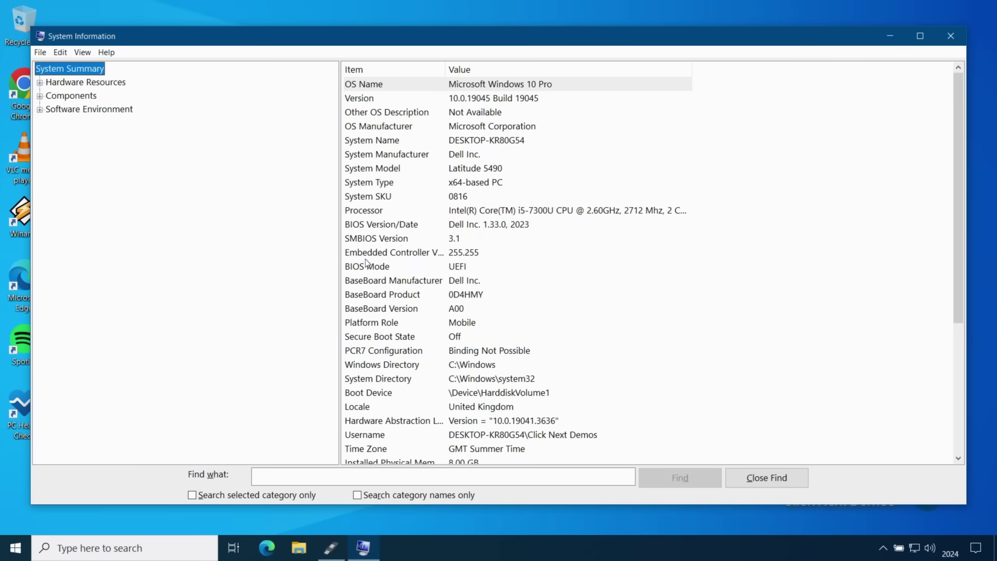
{"action": "left_click", "coordinate": [366, 265]}
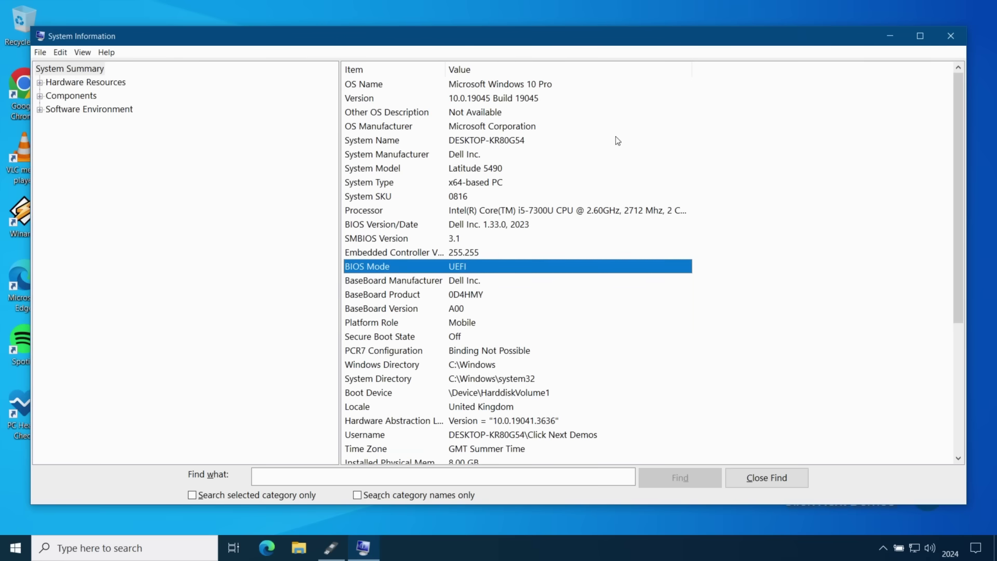
{"action": "left_click", "coordinate": [943, 36]}
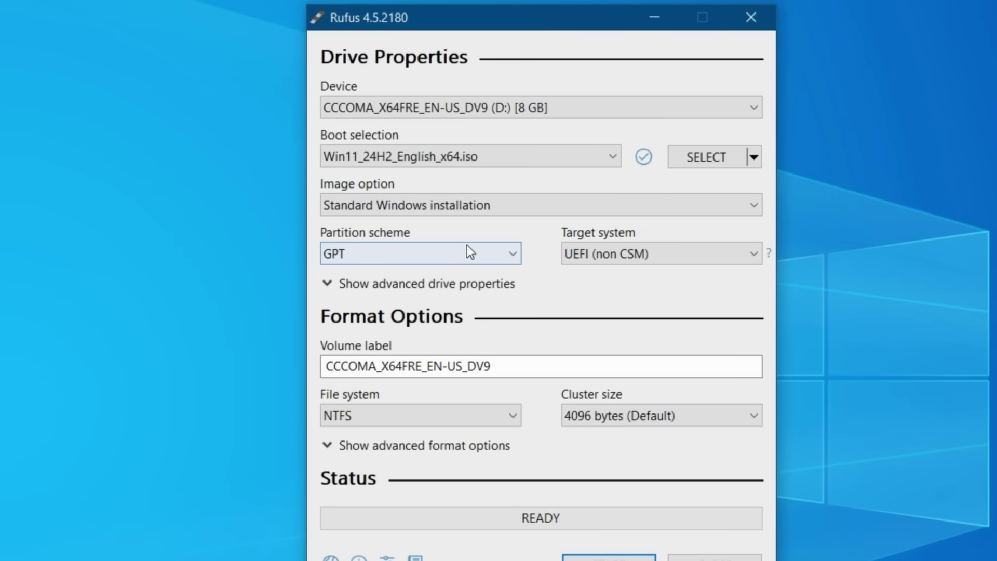
{"action": "left_click", "coordinate": [466, 245]}
{"action": "left_click", "coordinate": [453, 276]}
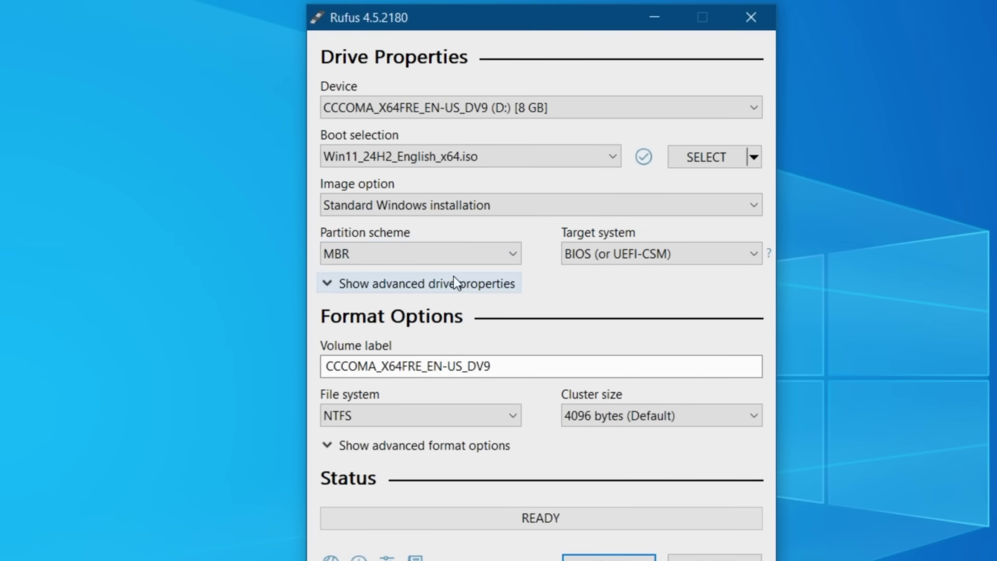
{"action": "left_click", "coordinate": [453, 253]}
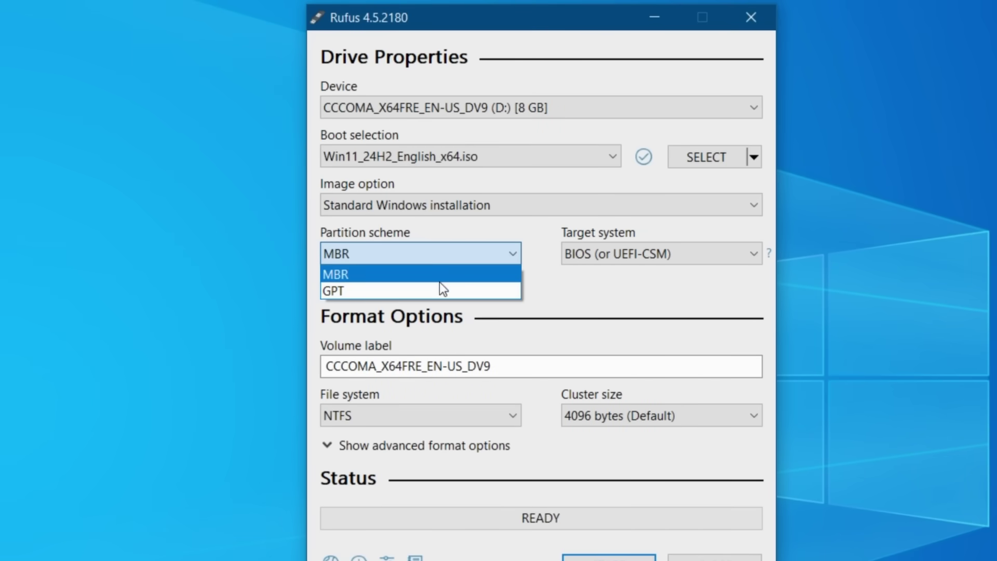
{"action": "left_click", "coordinate": [436, 290]}
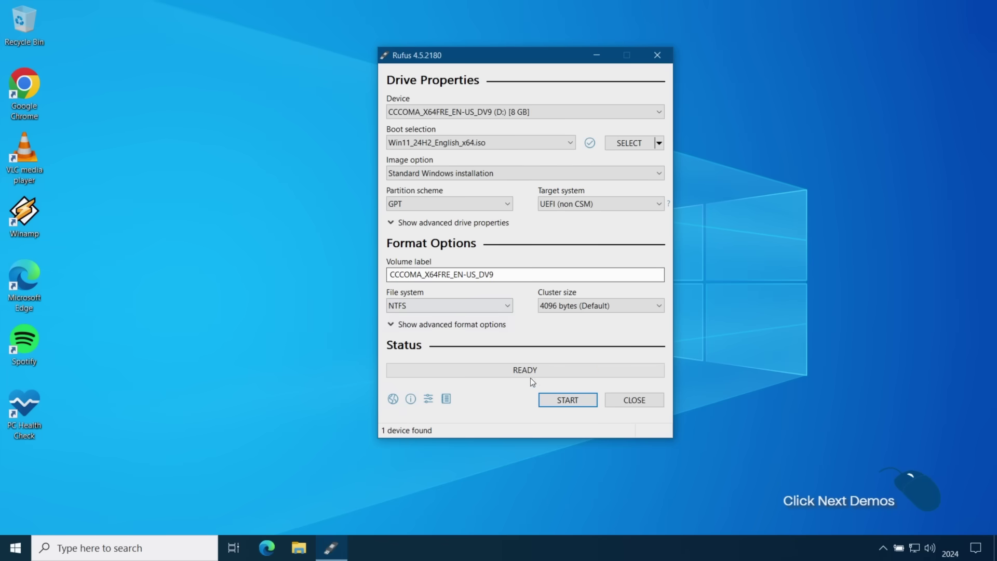
- Start the Rufus write to bring up the Windows User Experience customization options
{"action": "left_click", "coordinate": [551, 401]}
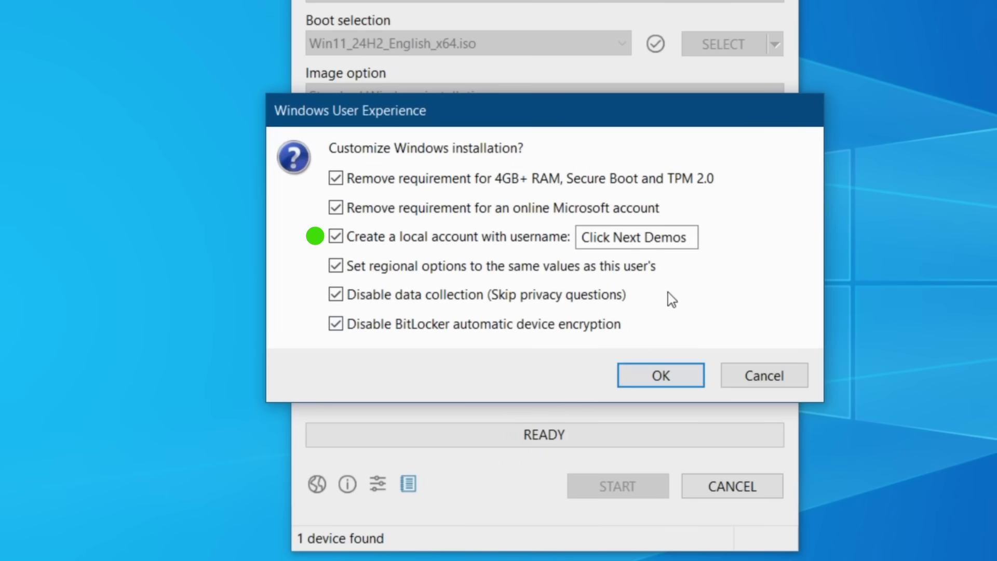
- Replace the local account username with the user's own full name
{"action": "left_click_drag", "start_coordinate": [692, 236], "coordinate": [514, 238]}
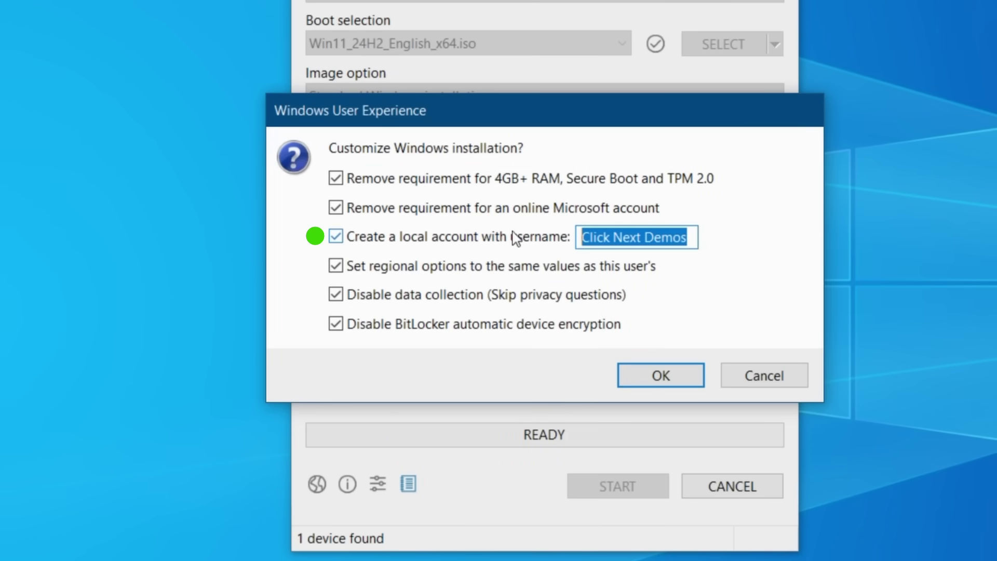
{"action": "type", "text": "John"}
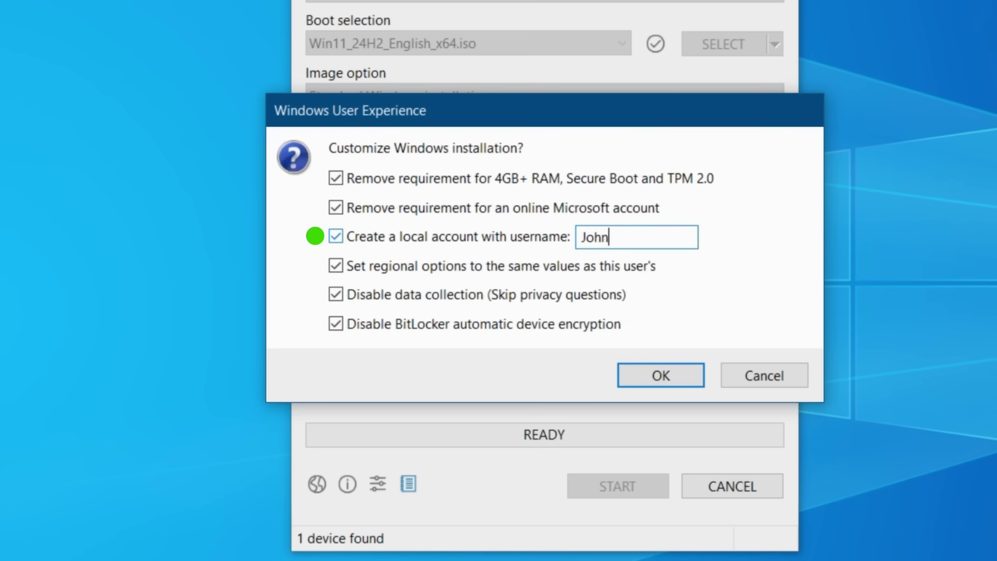
{"action": "type", "text": " Smith"}
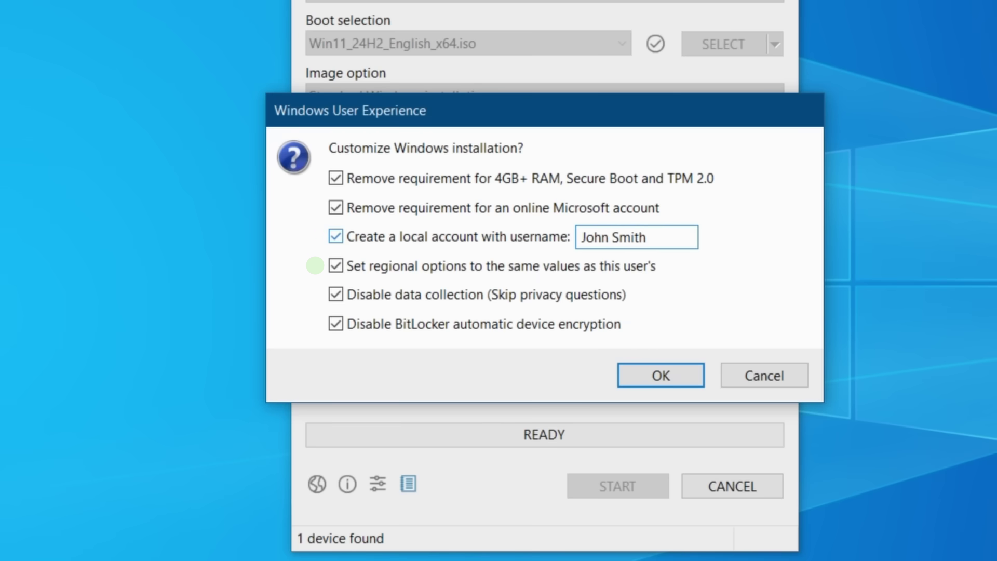
{"action": "key", "text": "Tab"}
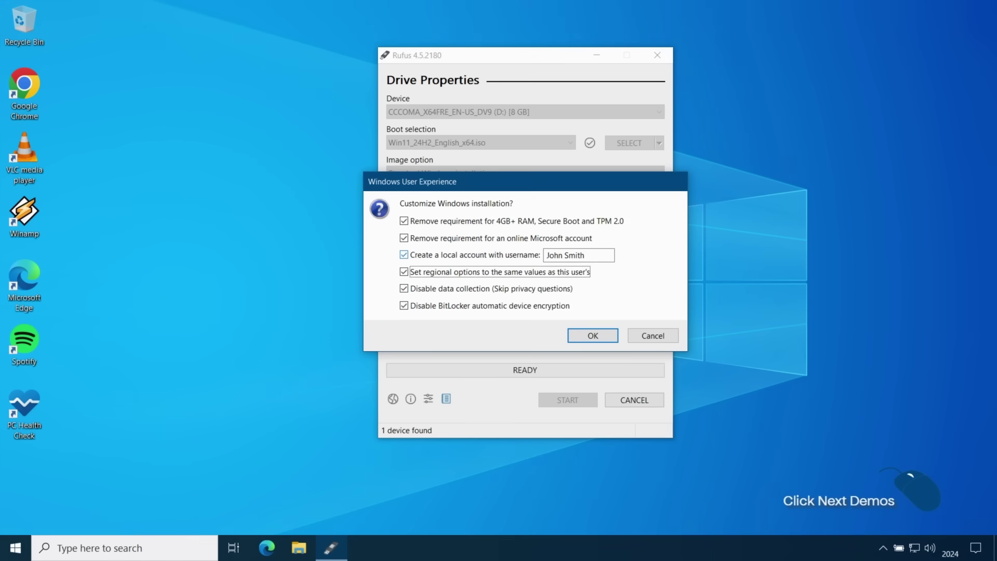
- Accept the Windows customizations and the data-erase warning so Rufus writes the USB drive
{"action": "left_click", "coordinate": [579, 332]}
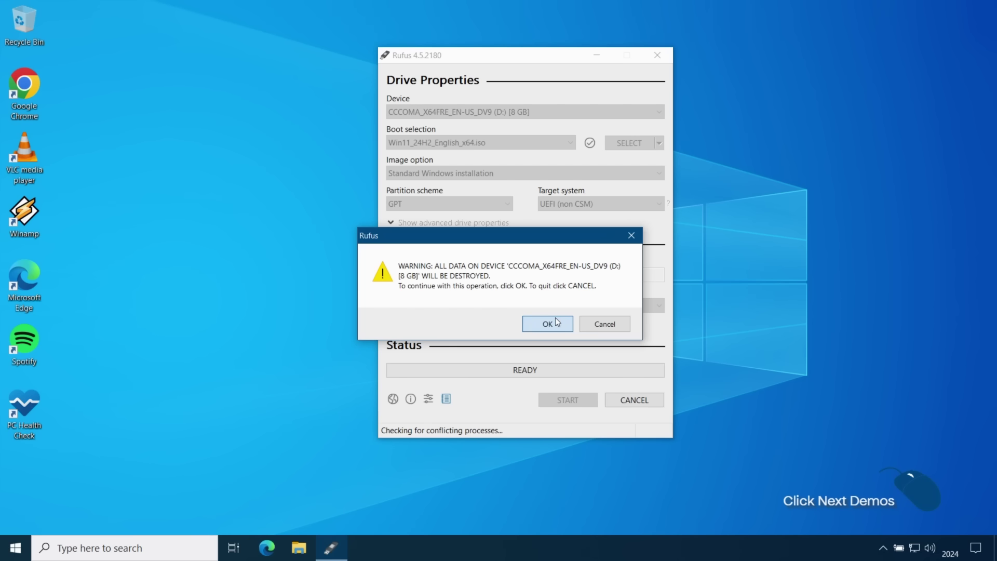
{"action": "left_click", "coordinate": [555, 321]}
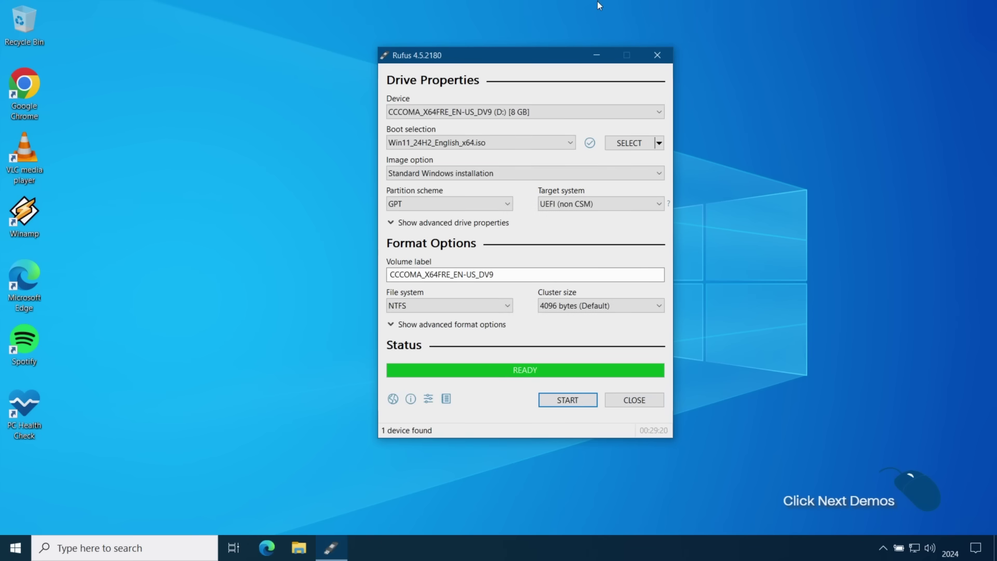
- Close Rufus and restart the PC through the Start menu's power options
{"action": "left_click", "coordinate": [633, 401]}
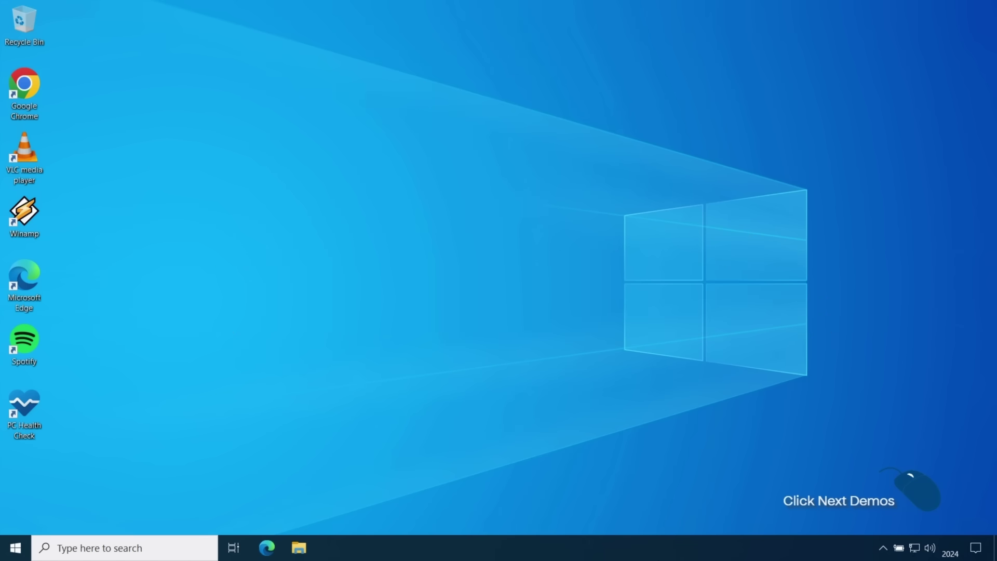
{"action": "left_click", "coordinate": [22, 554]}
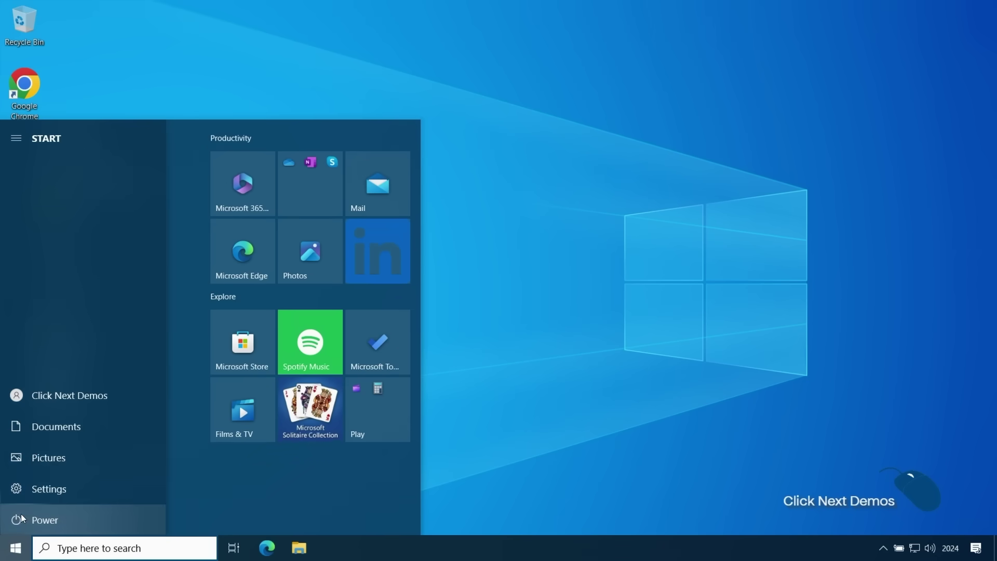
{"action": "left_click", "coordinate": [21, 516]}
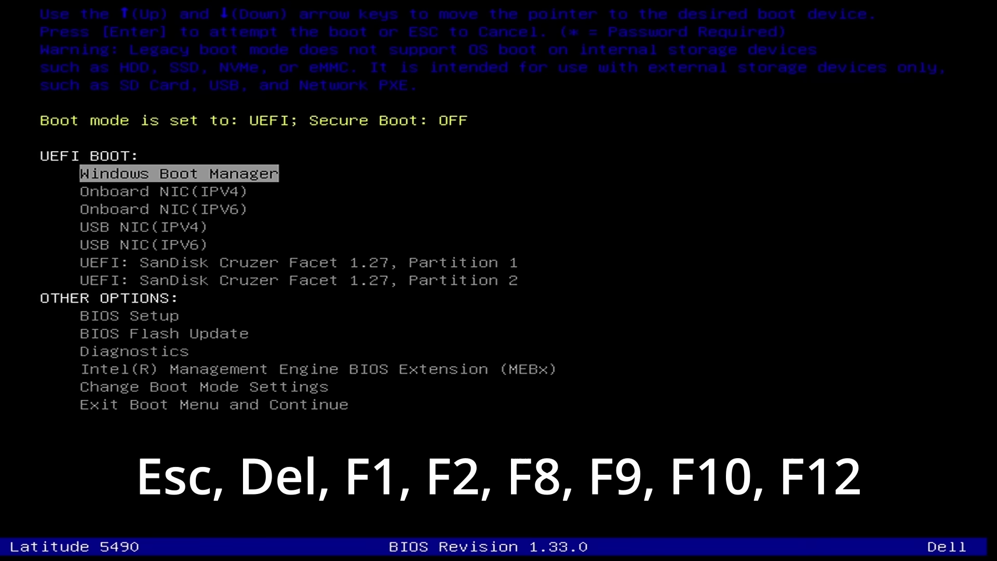
- Boot from UEFI: SanDisk Cruzer Facet 1.27, Partition 1 in the boot menu
{"action": "key", "text": "Down"}
{"action": "key", "text": "Down"}
{"action": "key", "text": "Down"}
{"action": "key", "text": "Down"}
{"action": "key", "text": "Down"}
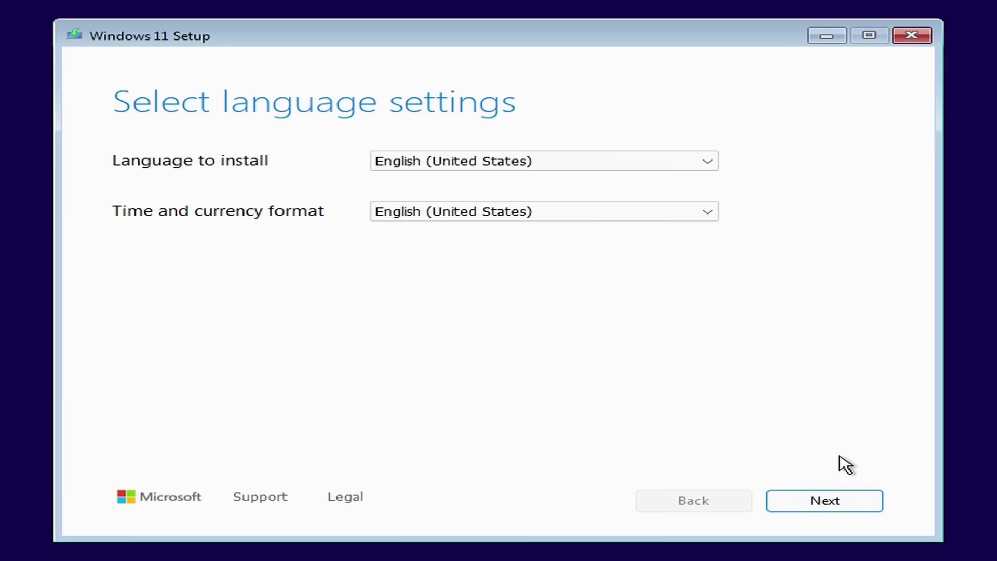
- Keep English (US) defaults, accept the licence, and delete Disk 0's 100 MB System partition
{"action": "left_click", "coordinate": [830, 509]}
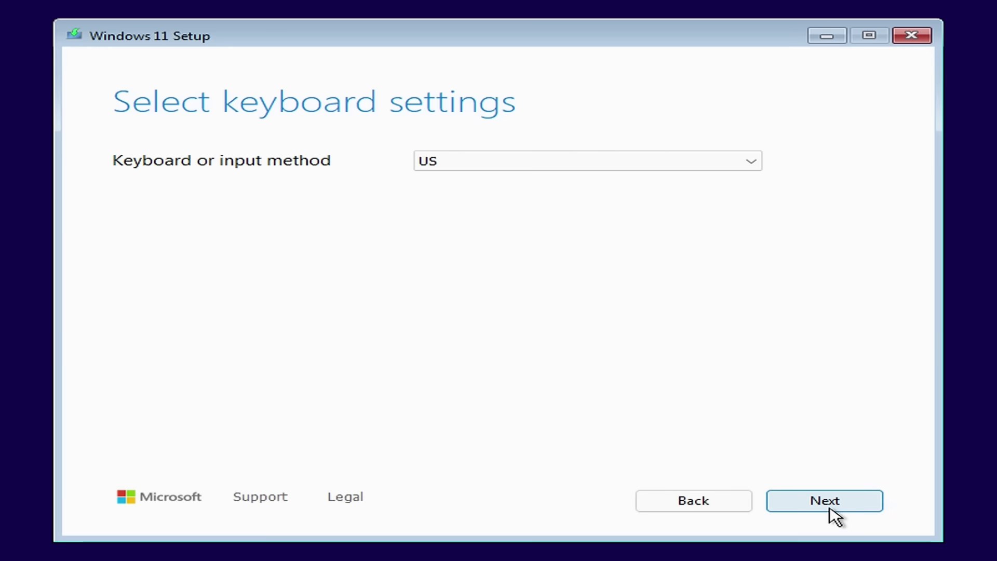
{"action": "left_click", "coordinate": [832, 511]}
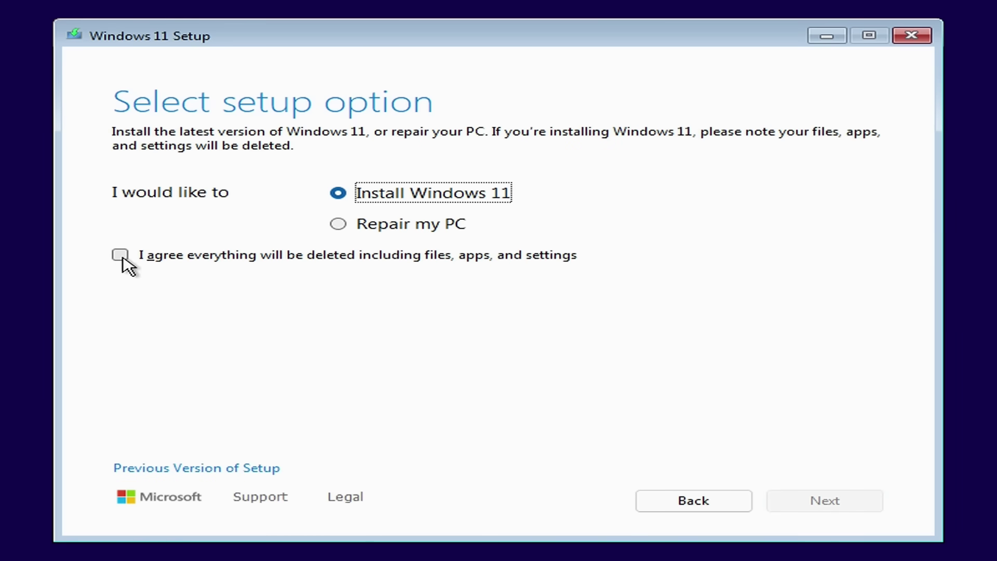
{"action": "left_click", "coordinate": [122, 257]}
{"action": "left_click", "coordinate": [823, 506]}
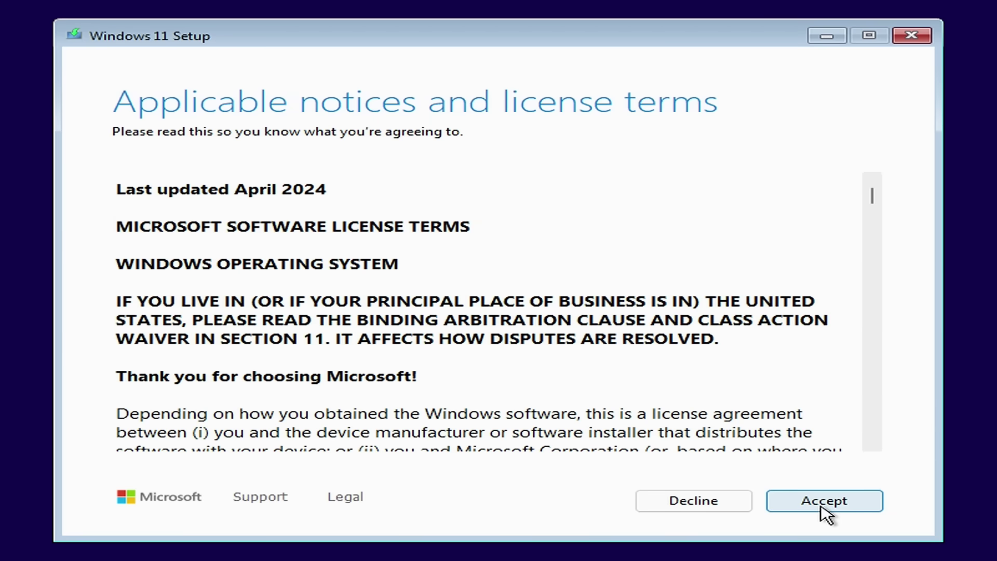
{"action": "left_click", "coordinate": [822, 507]}
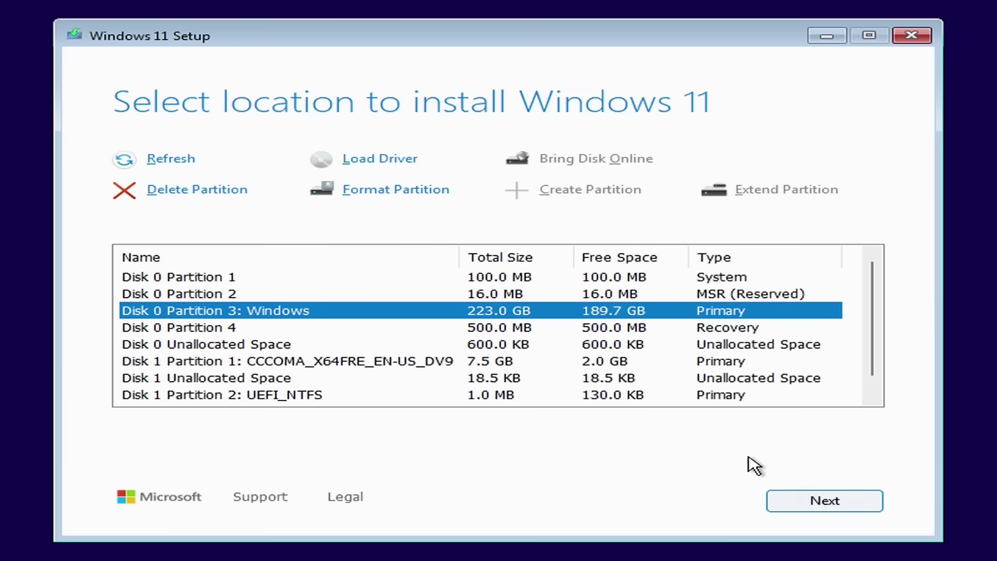
{"action": "left_click", "coordinate": [141, 281]}
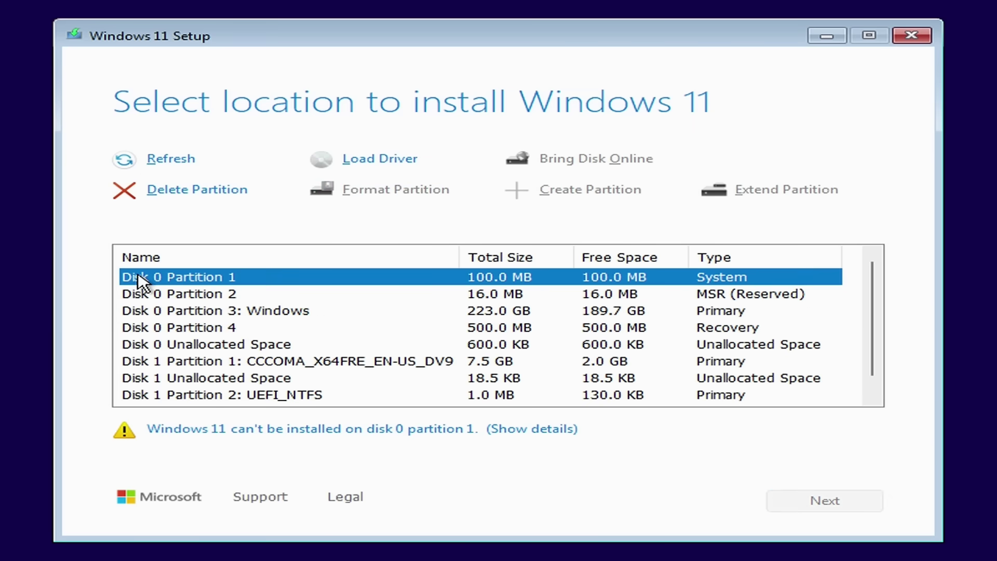
{"action": "left_click", "coordinate": [231, 190]}
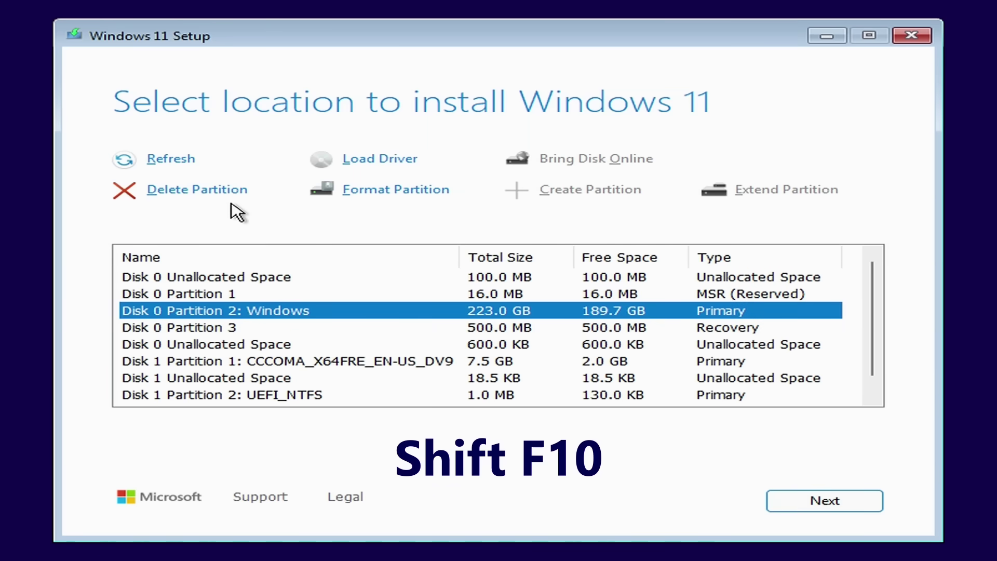
- From a Shift+F10 command prompt, run DiskPart's list disk, select disk 0 and clean to erase Disk 0
{"action": "key", "text": "shift+F10"}
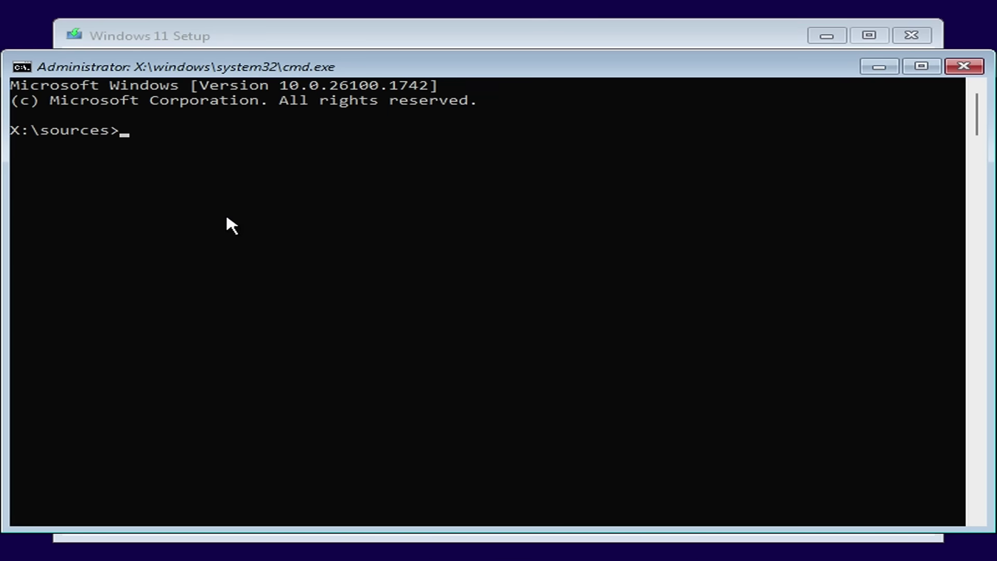
{"action": "type", "text": "diskpart"}
{"action": "key", "text": "Return"}
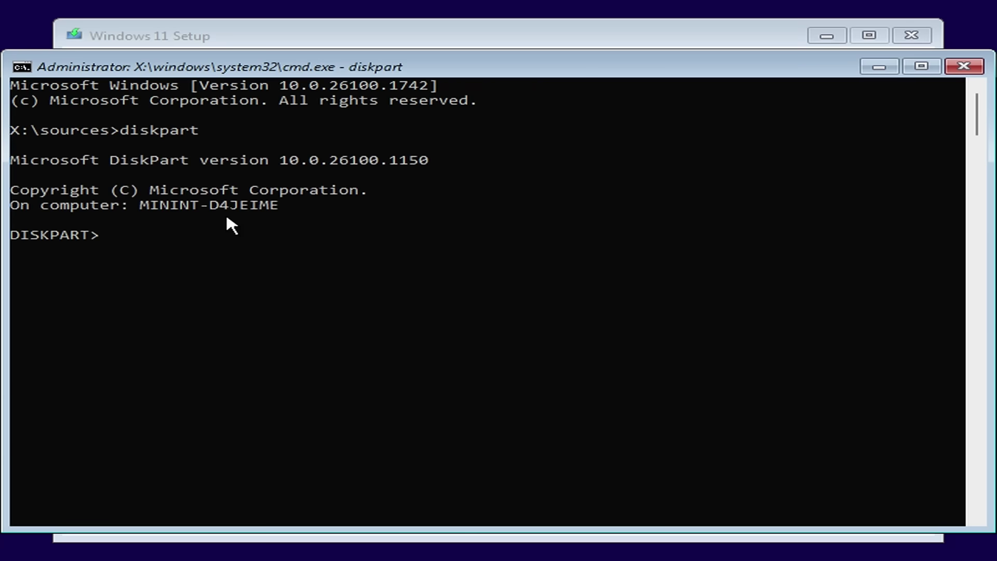
{"action": "type", "text": "list disk"}
{"action": "key", "text": "Return"}
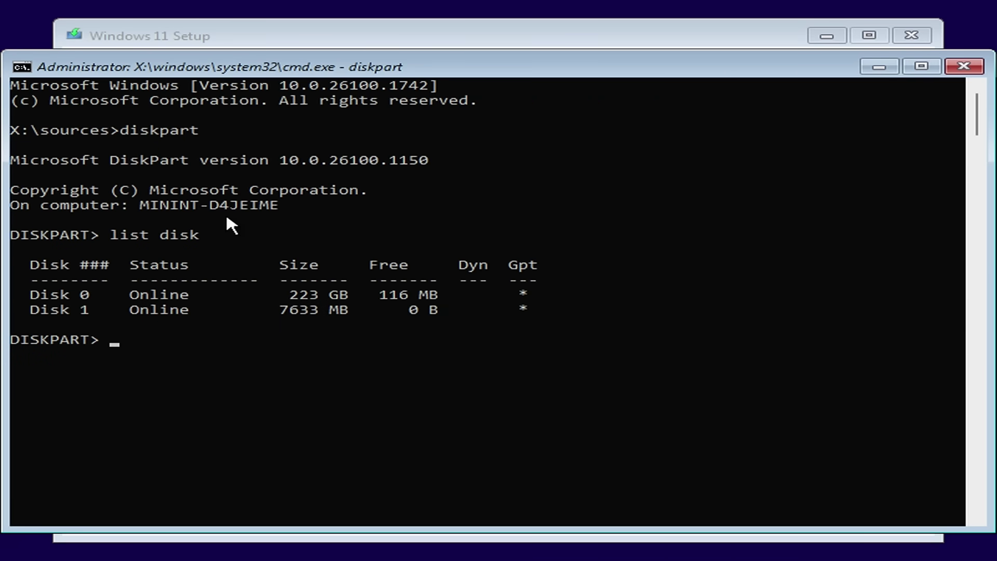
{"action": "type", "text": "select disk "}
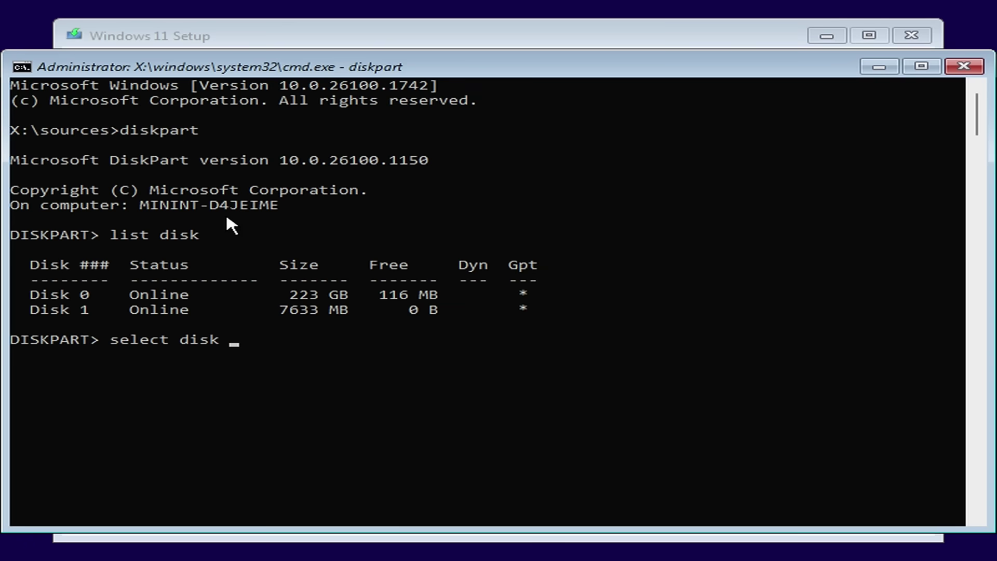
{"action": "type", "text": "0"}
{"action": "key", "text": "Return"}
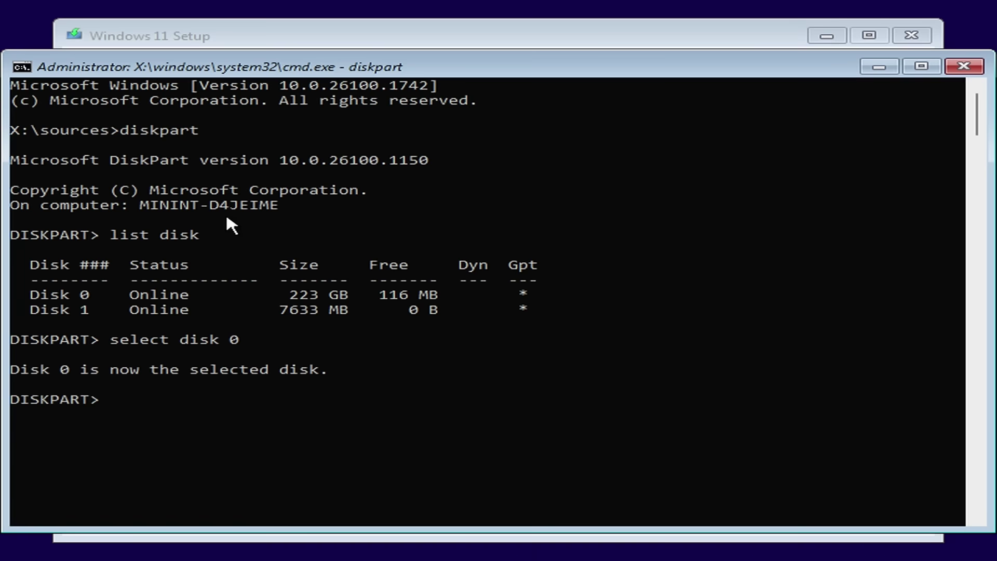
{"action": "type", "text": "clean"}
{"action": "key", "text": "Return"}
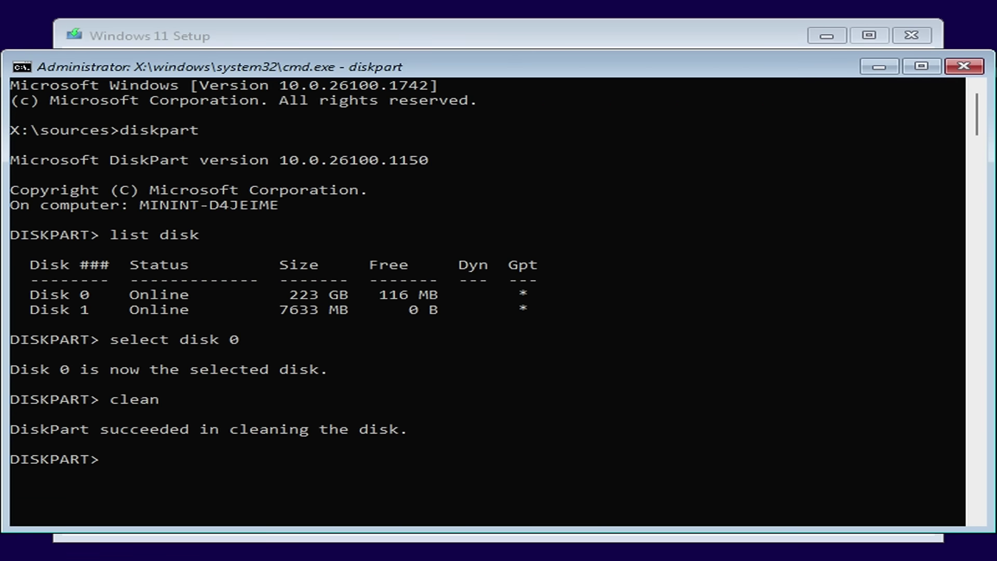
{"action": "left_click", "coordinate": [966, 65]}
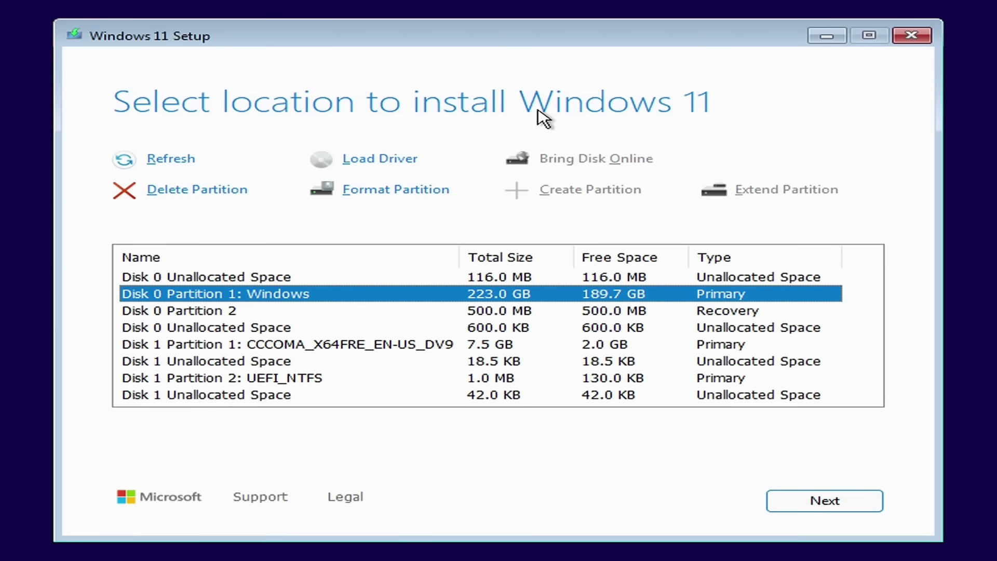
- Refresh the drive list, pick Disk 0's 223.6 GB unallocated space and install Windows 11 Pro
{"action": "left_click", "coordinate": [168, 161]}
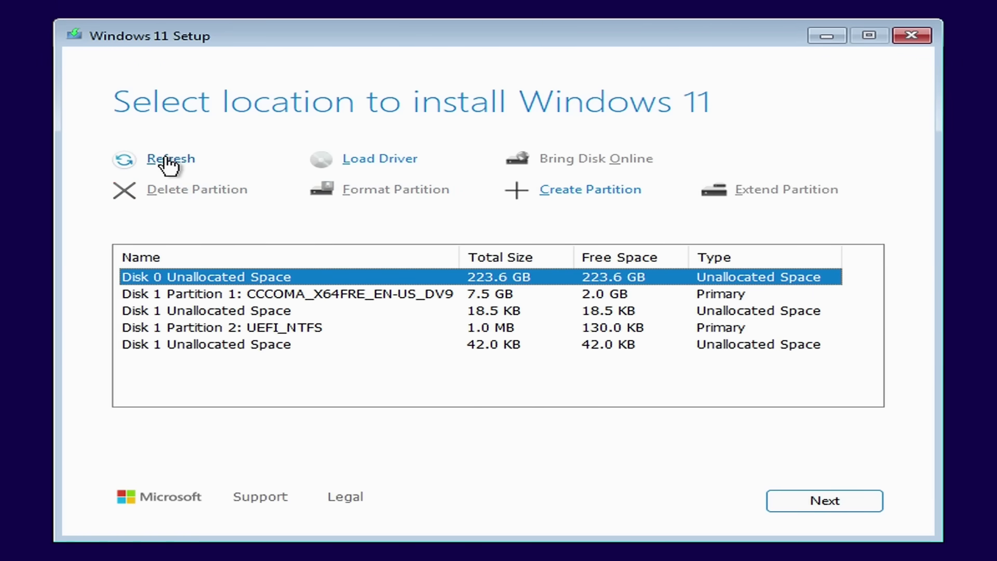
{"action": "left_click", "coordinate": [185, 278]}
{"action": "left_click", "coordinate": [826, 511]}
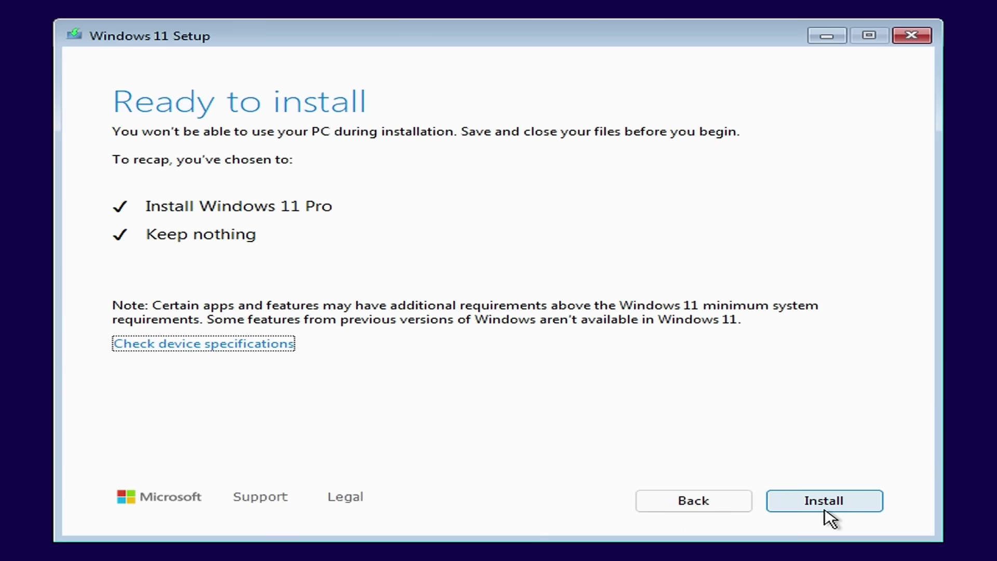
{"action": "left_click", "coordinate": [856, 506]}
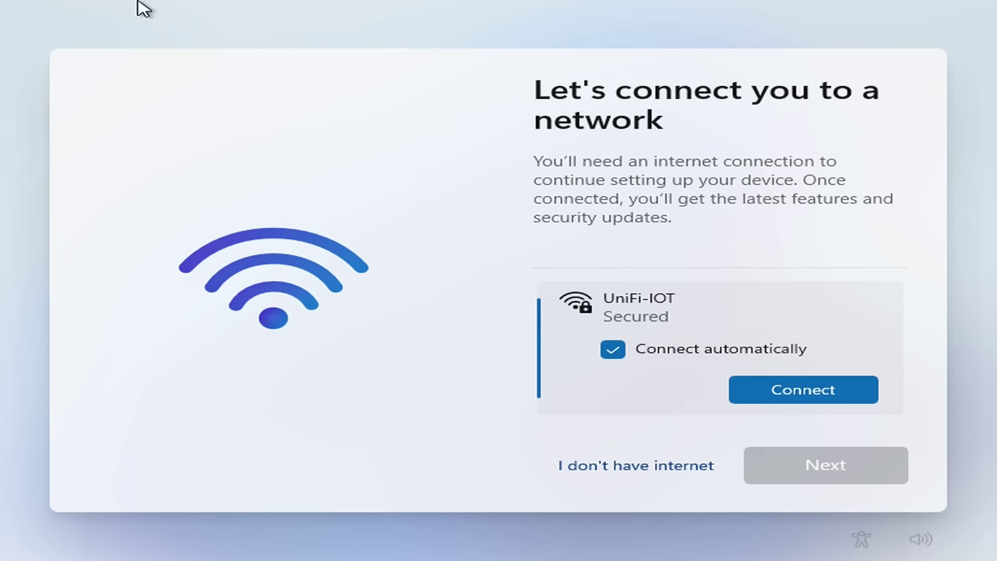
- Join the UniFi-IOT Wi-Fi network with its password and continue past the network step
{"action": "left_click", "coordinate": [848, 396]}
{"action": "key", "text": "Return"}
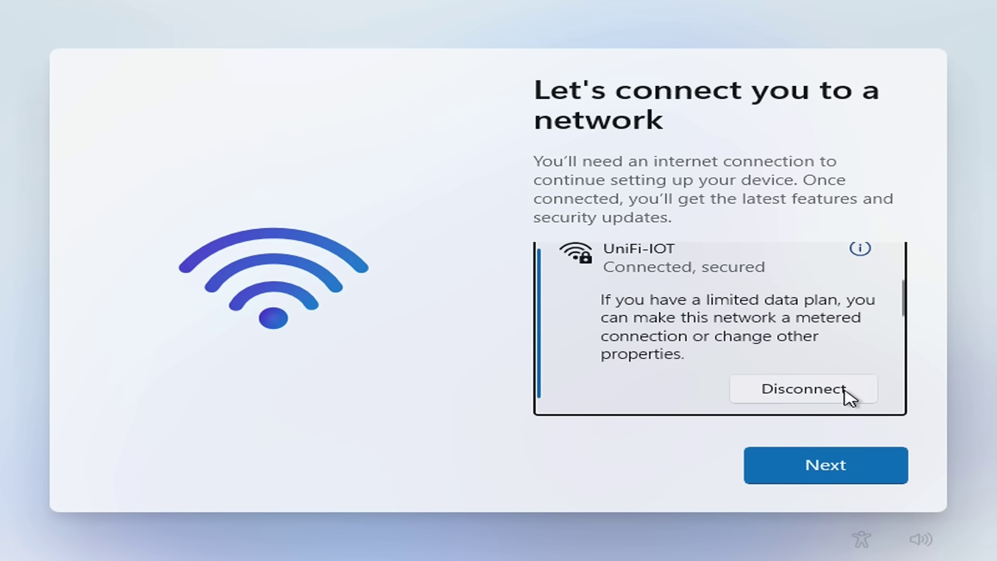
{"action": "left_click", "coordinate": [841, 474]}
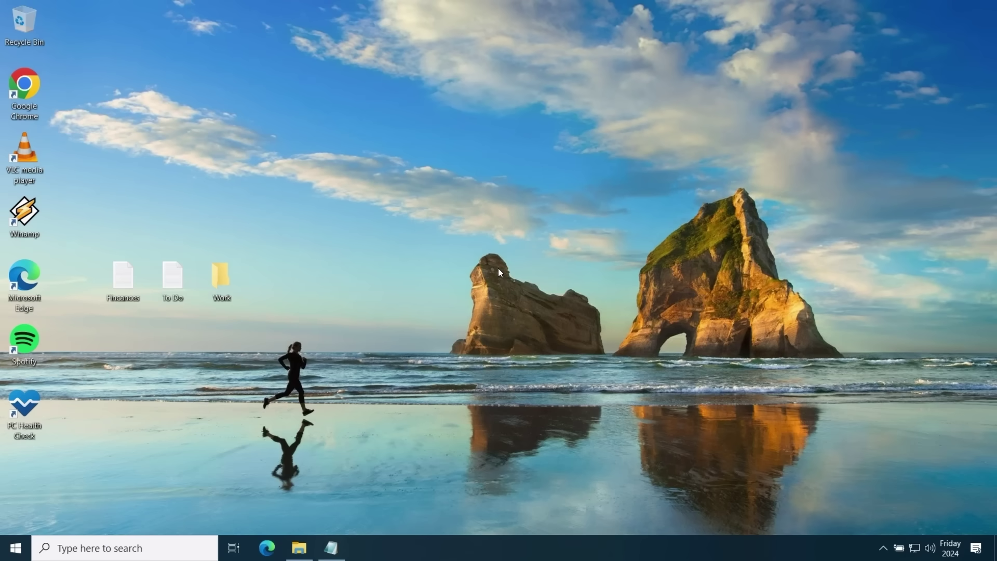
- Bring up the Registry Settings notes and launch Command Prompt as administrator
{"action": "left_click", "coordinate": [333, 548]}
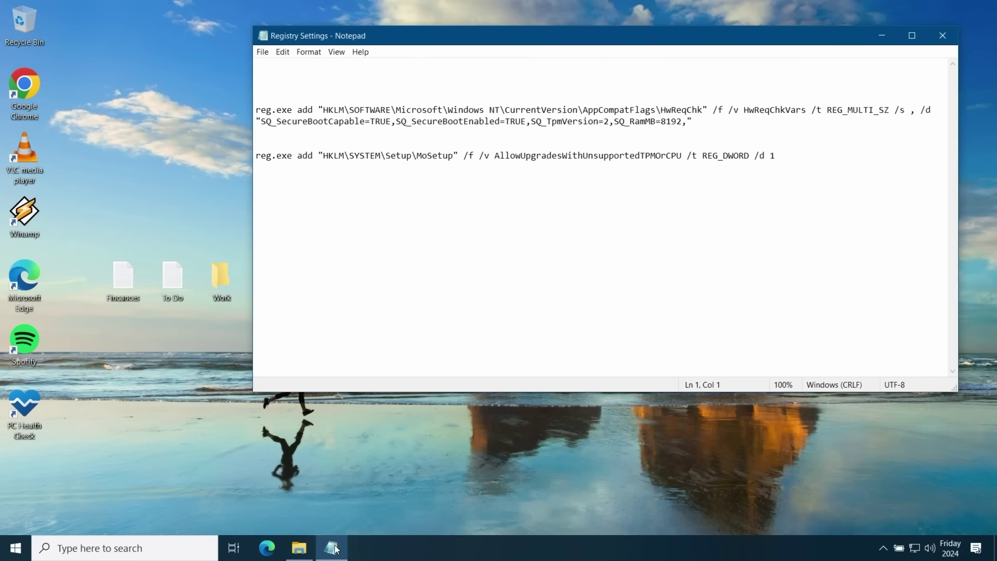
{"action": "left_click", "coordinate": [132, 546]}
{"action": "type", "text": "cmd"}
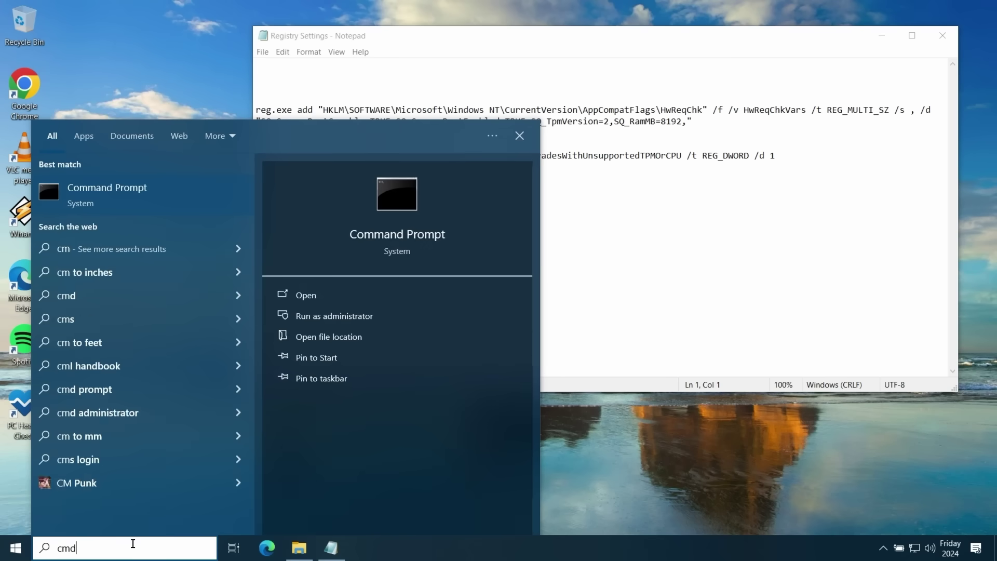
{"action": "left_click", "coordinate": [325, 311]}
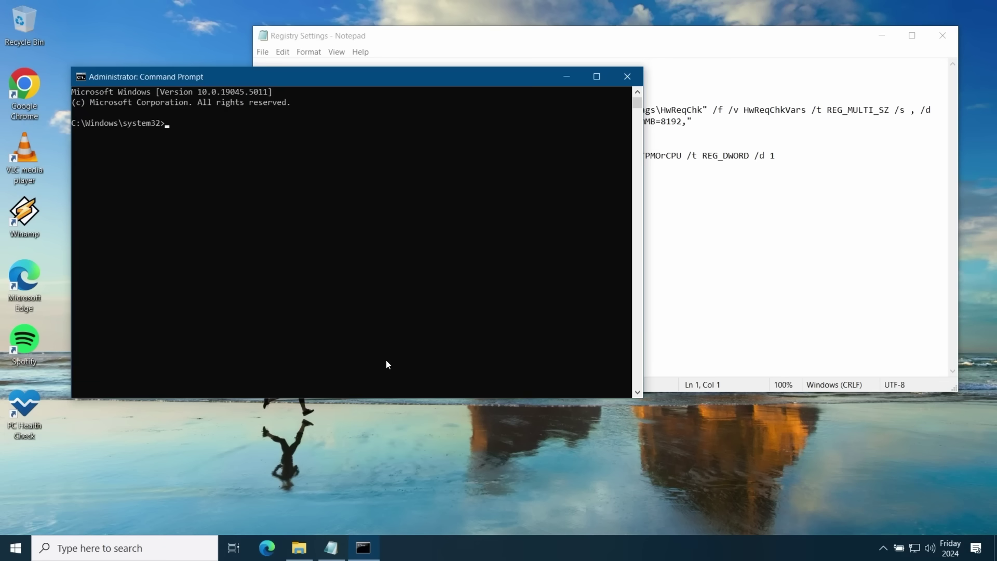
- Run both reg.exe commands adding HwReqChkVars and AllowUpgradesWithUnsupportedTPMOrCPU, then close both windows
{"action": "left_click", "coordinate": [667, 267]}
{"action": "left_click_drag", "start_coordinate": [775, 155], "coordinate": [256, 110]}
{"action": "right_click", "coordinate": [278, 120]}
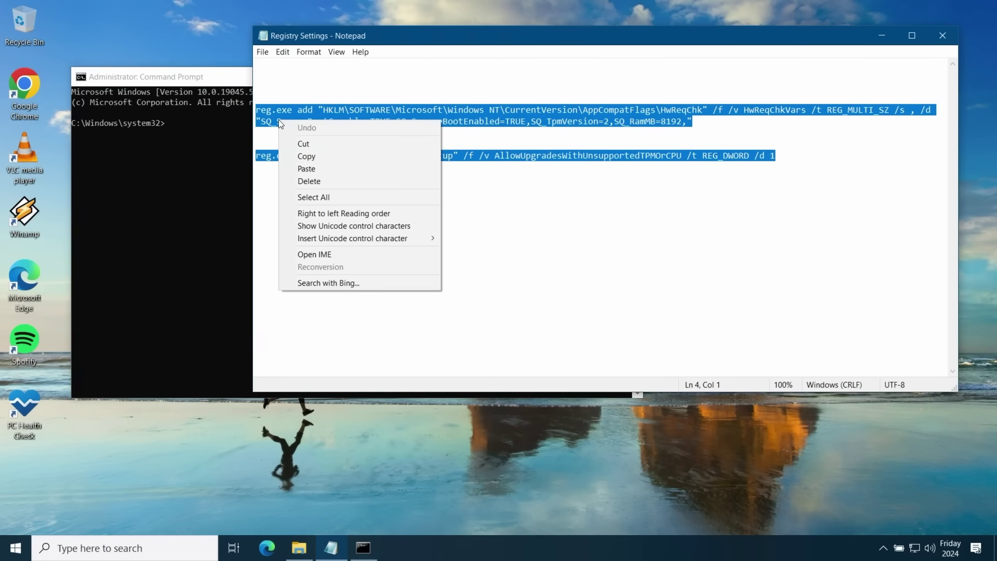
{"action": "left_click", "coordinate": [304, 157]}
{"action": "left_click", "coordinate": [141, 177]}
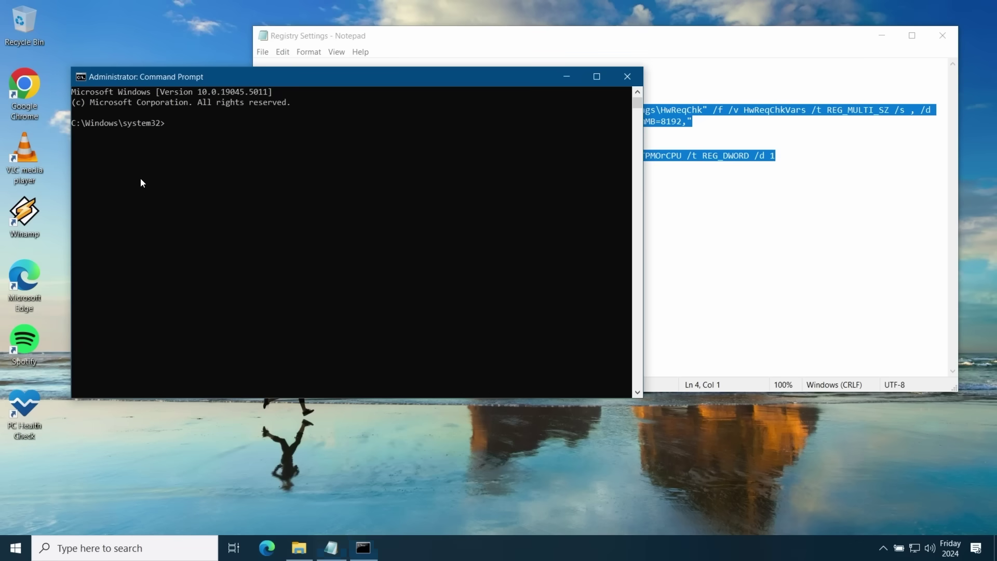
{"action": "right_click", "coordinate": [140, 178]}
{"action": "key", "text": "Return"}
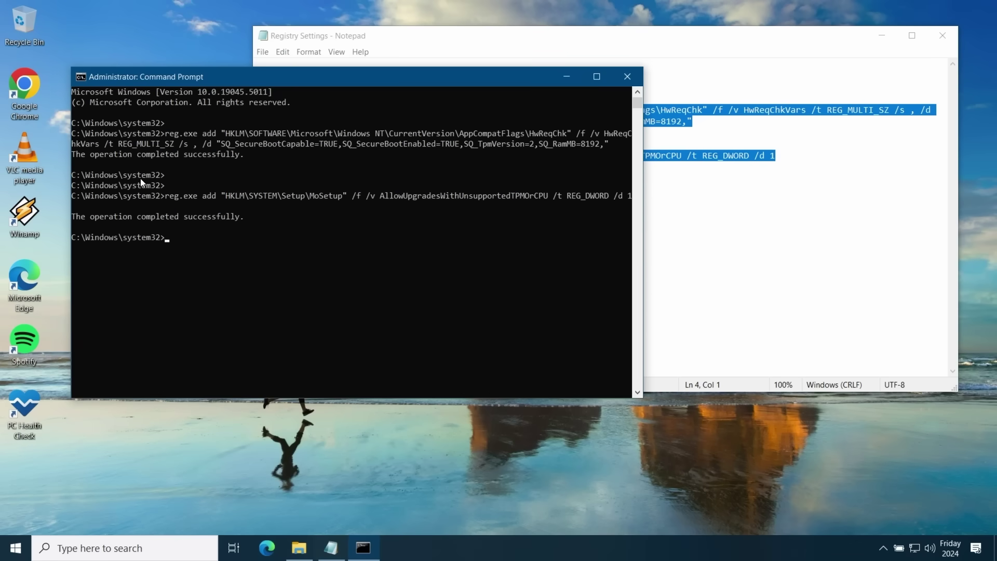
{"action": "left_click", "coordinate": [625, 78]}
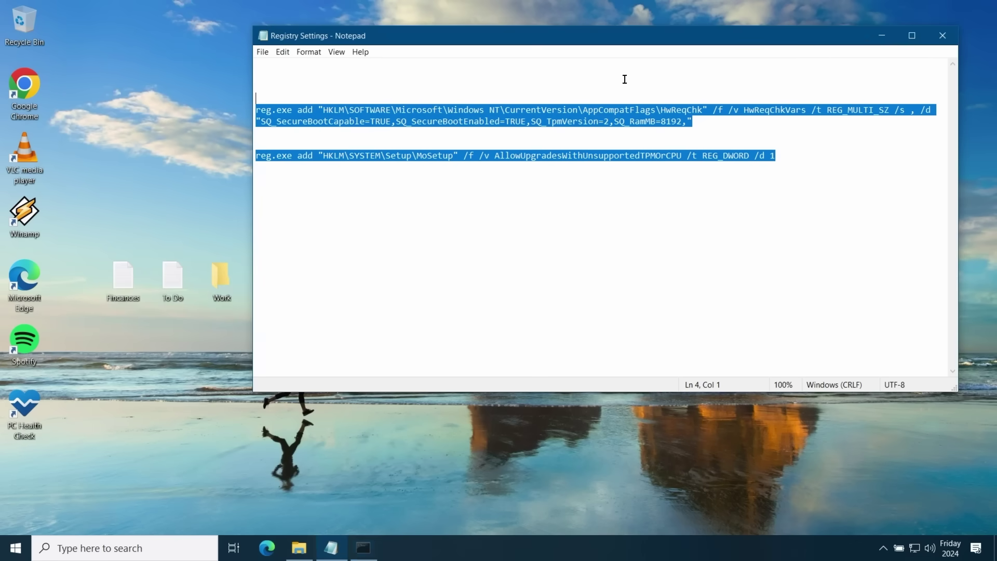
{"action": "left_click", "coordinate": [940, 35]}
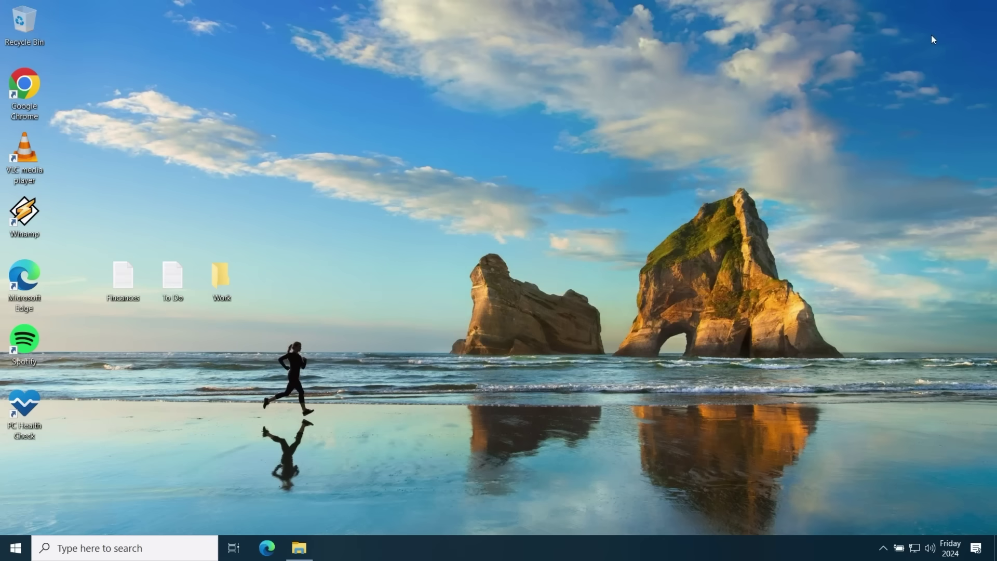
- Launch setup from the CCCOMA_X64FRE_EN-GB_DV9 (D:) drive and accept the licence terms
{"action": "left_click", "coordinate": [301, 548]}
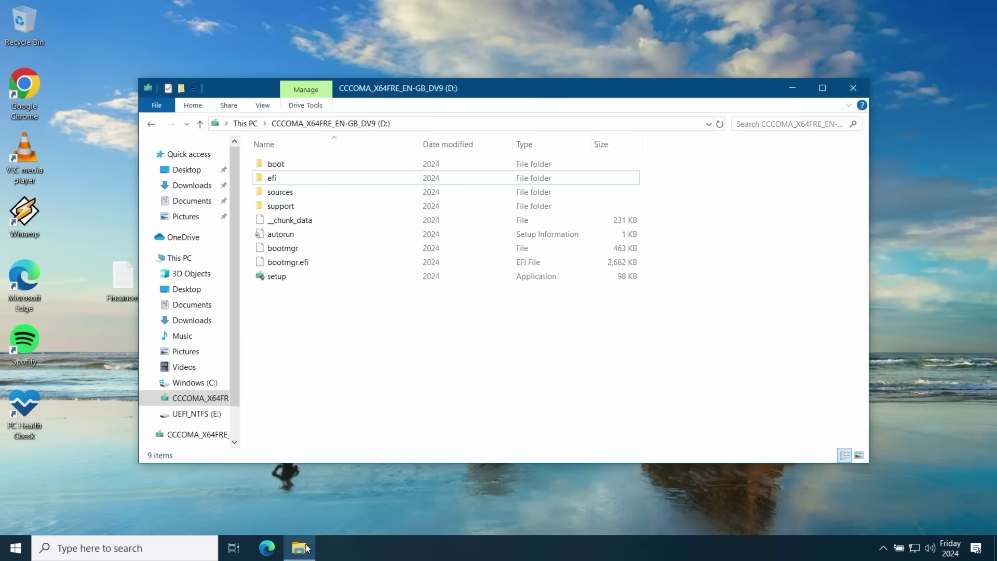
{"action": "double_click", "coordinate": [288, 280]}
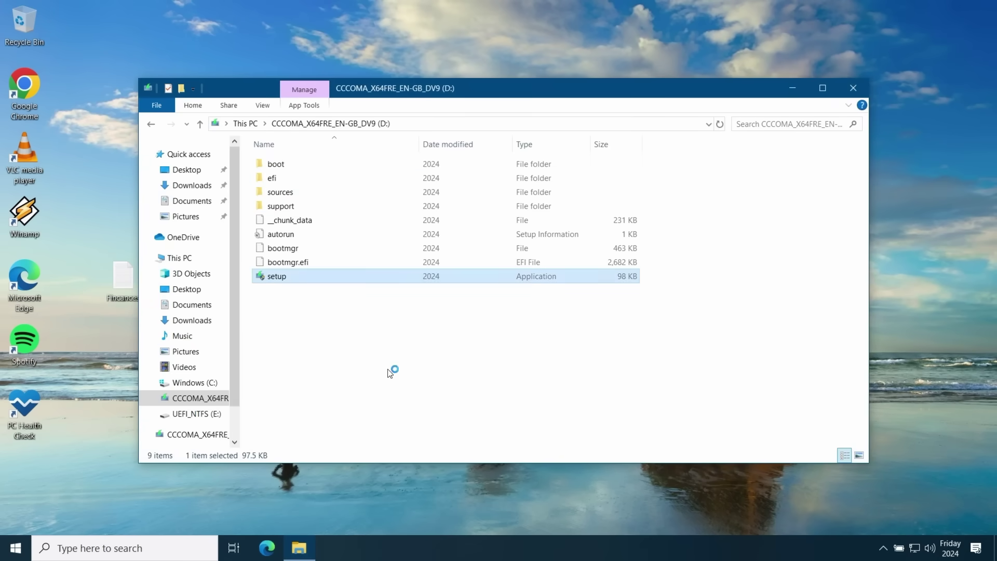
{"action": "left_click", "coordinate": [845, 95]}
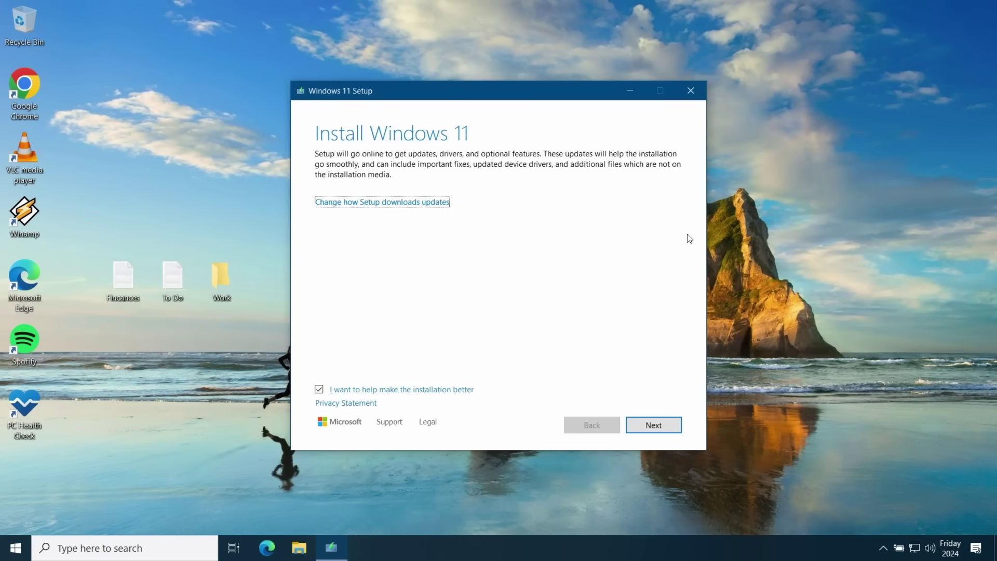
{"action": "left_click", "coordinate": [644, 424]}
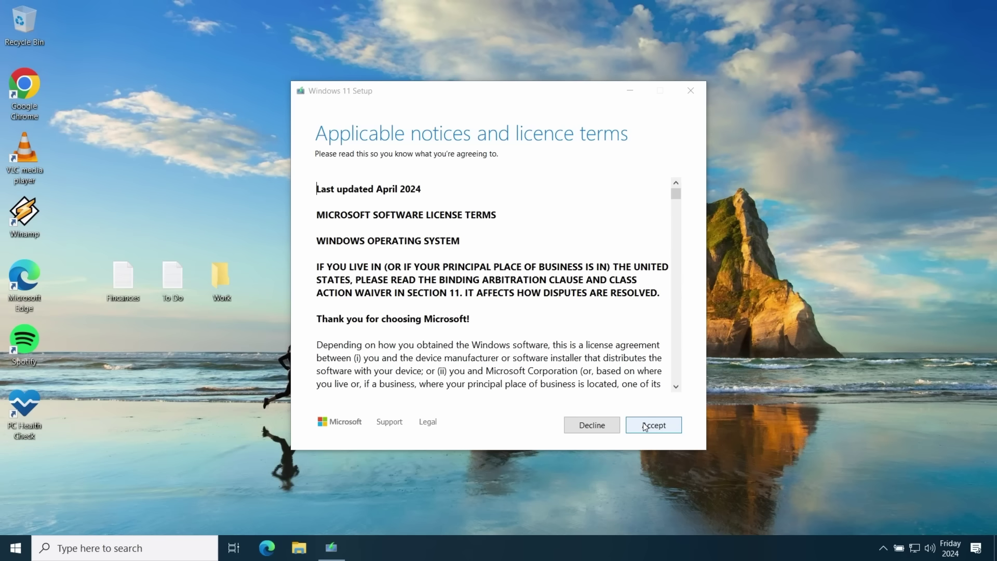
{"action": "left_click", "coordinate": [645, 426]}
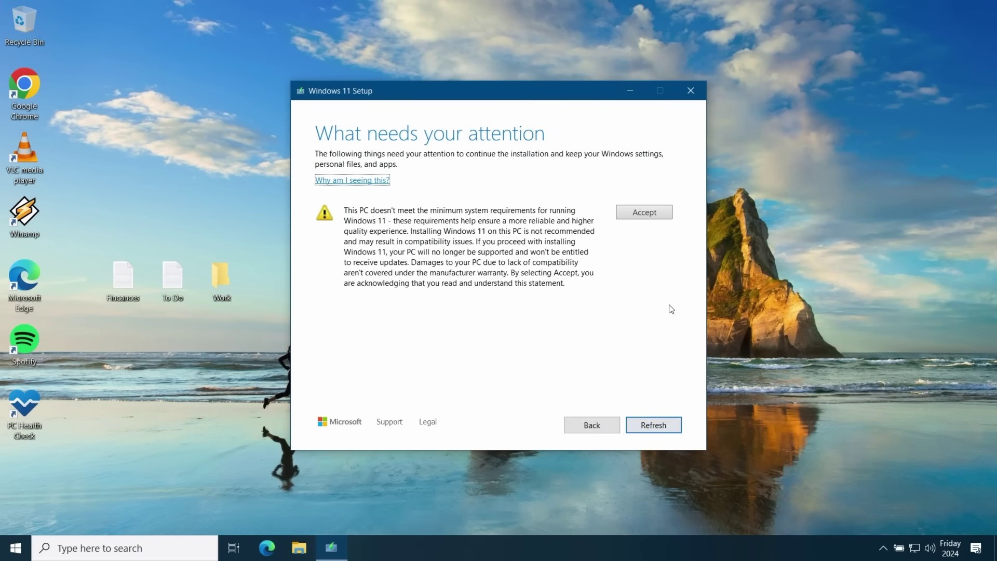
- Accept the unsupported-hardware warning and install the upgrade keeping personal files and apps
{"action": "left_click", "coordinate": [656, 212]}
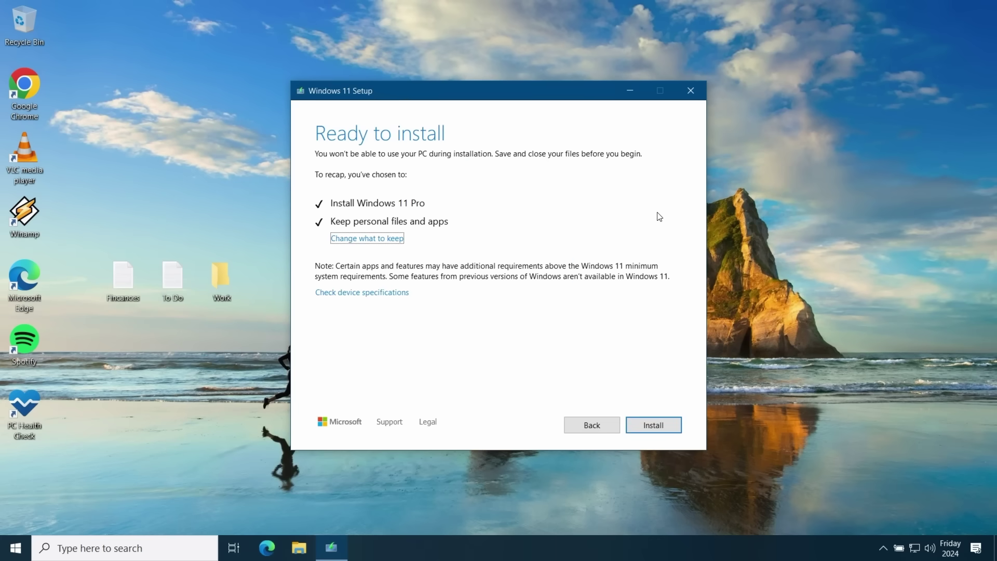
{"action": "left_click", "coordinate": [650, 426]}
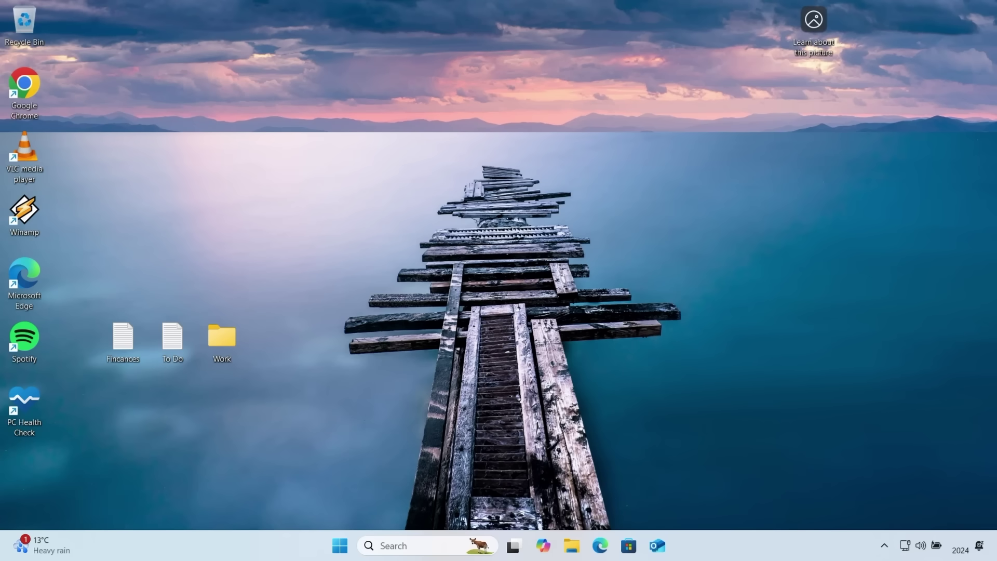
- Use Disk Clean-up's system-file scan to permanently delete 10.7 GB of Previous Windows installation(s) from C:
{"action": "left_click", "coordinate": [397, 548]}
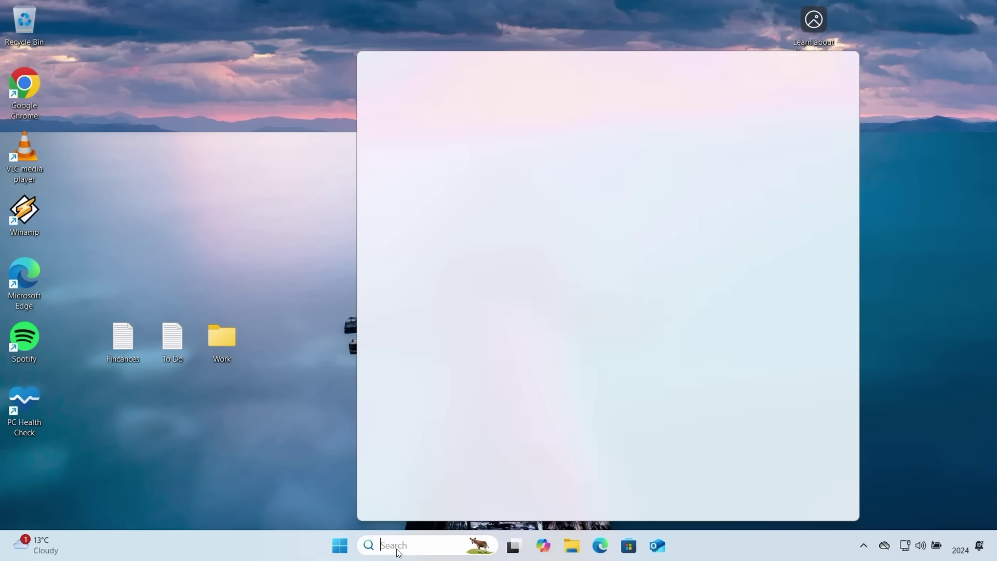
{"action": "type", "text": "disk"}
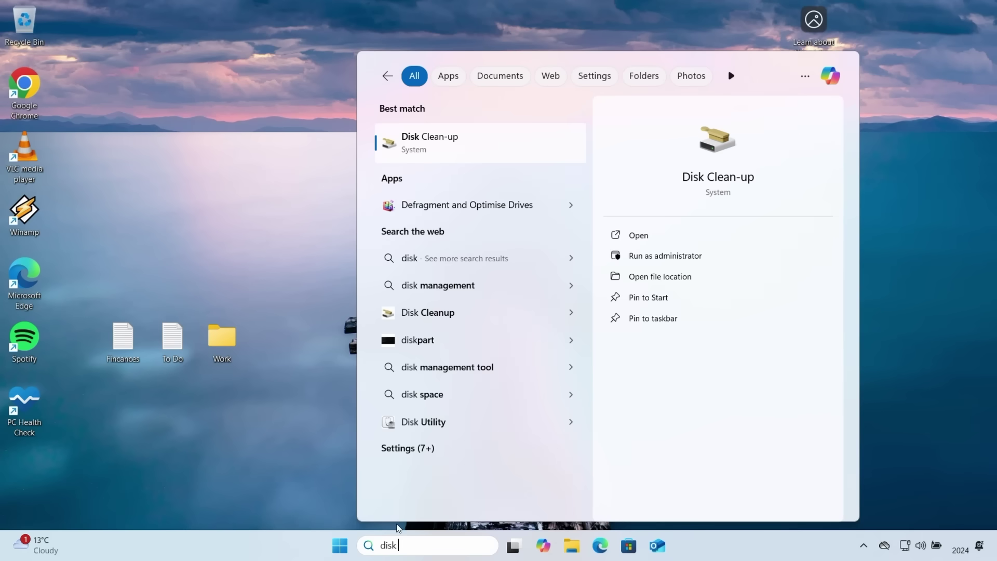
{"action": "left_click", "coordinate": [431, 138]}
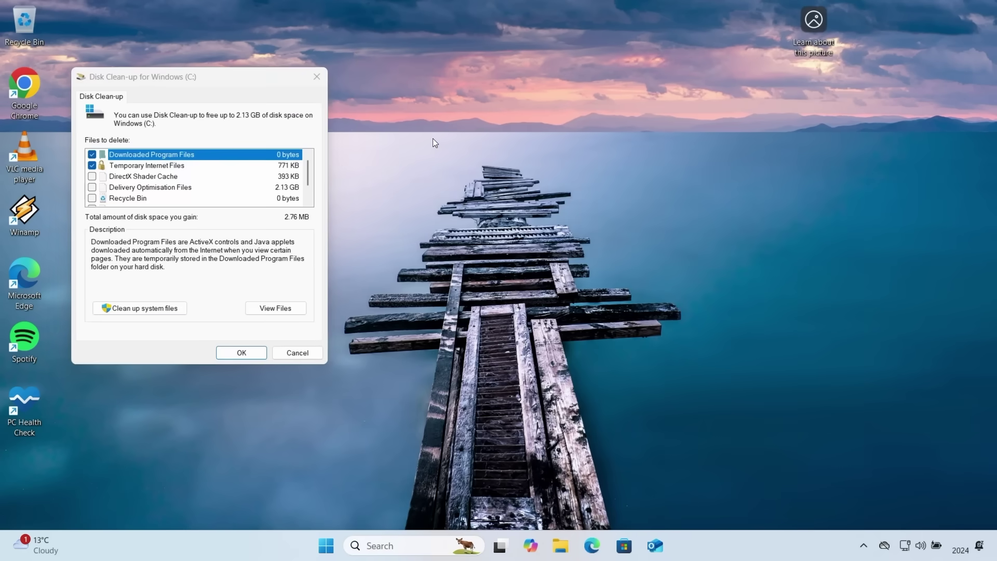
{"action": "left_click", "coordinate": [167, 308]}
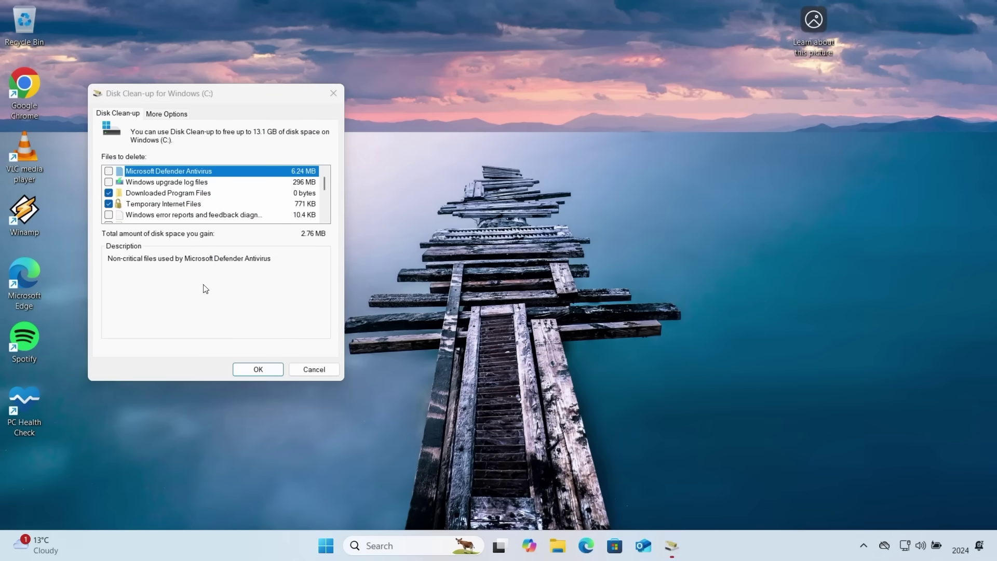
{"action": "left_click_drag", "start_coordinate": [324, 182], "coordinate": [324, 210]}
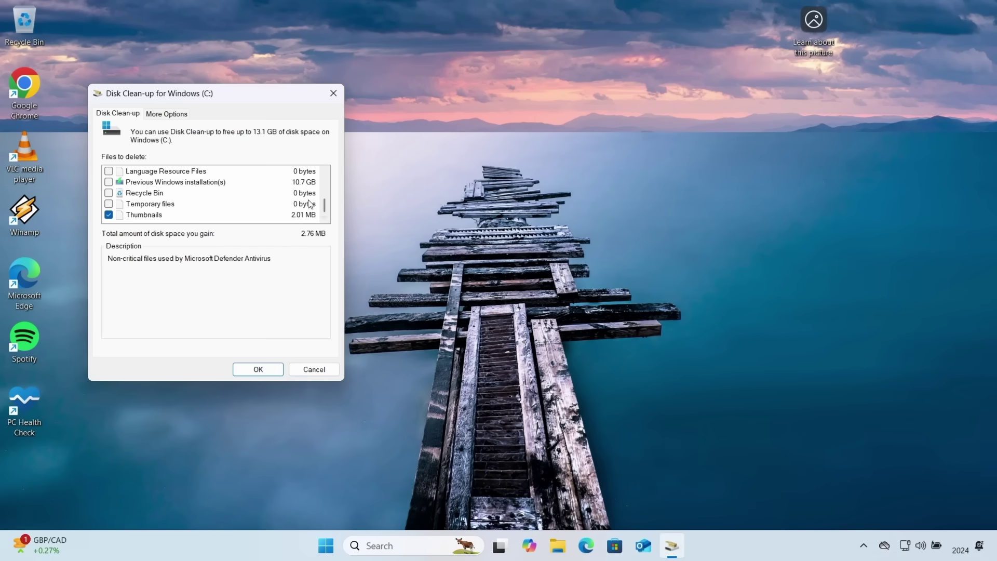
{"action": "left_click", "coordinate": [109, 182]}
{"action": "left_click", "coordinate": [249, 370]}
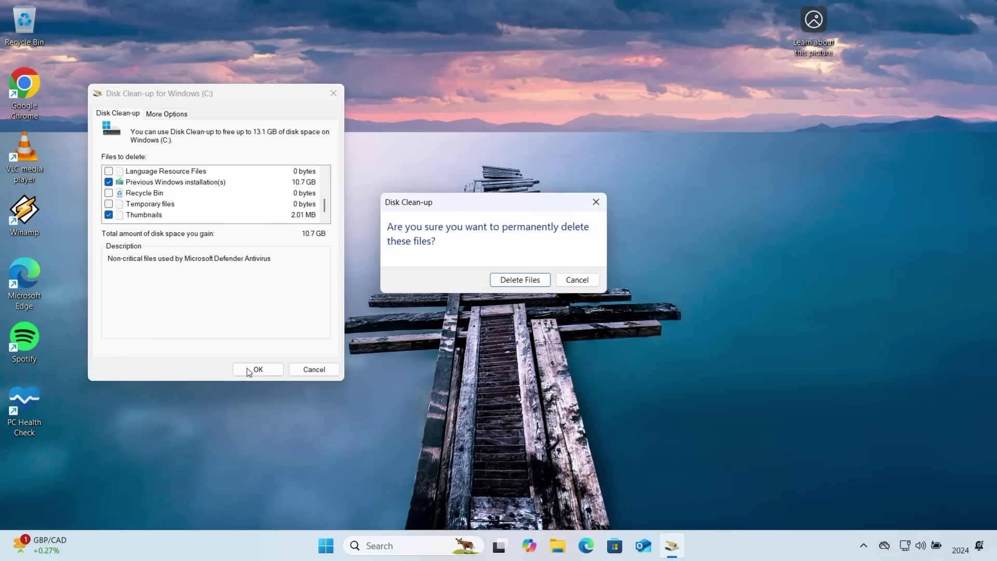
{"action": "left_click", "coordinate": [517, 281]}
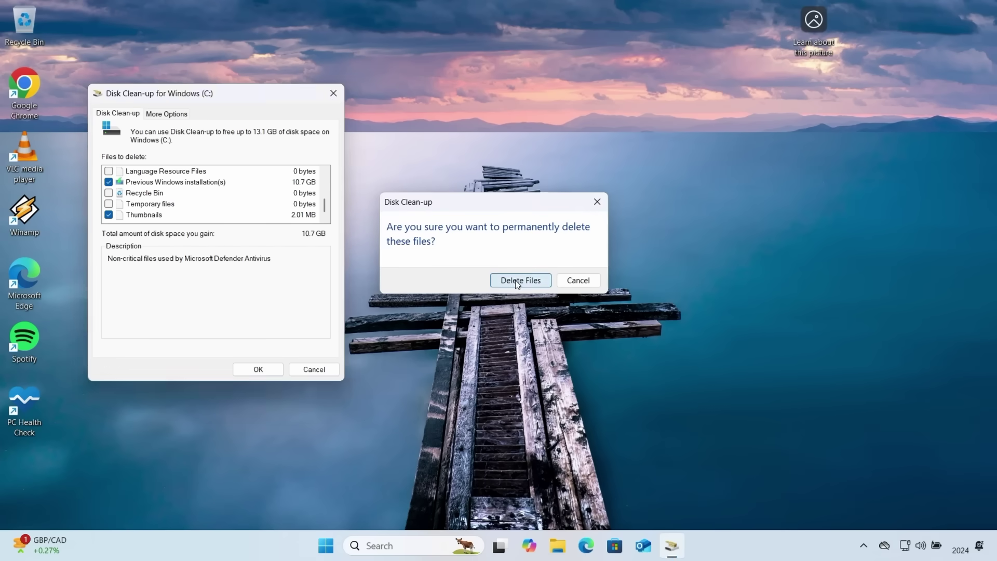